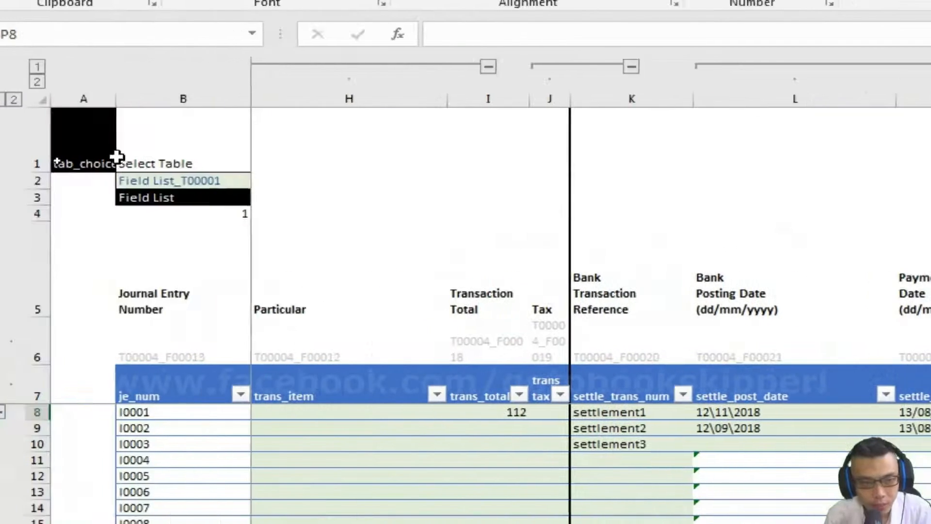
Choose Chart Of Accounts_T00007 in the Select Table cell and follow the link to the chartOfAcct sheet.
left_click(301, 192)
key("Left")
key("Left")
key("Left")
key("Left")
key("Left")
left_click(286, 181)
key("Left")
left_click(275, 182)
key("Down")
key("Down")
key("Down")
key("Down")
key("Down")
key("Down")
key("Return")
left_click(154, 200)
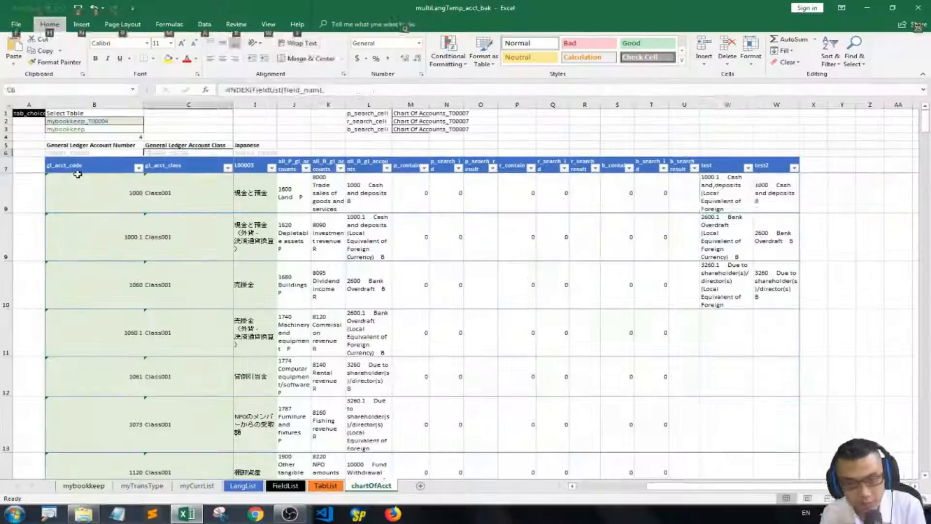
Recalculate the sheet with an empty cell outside the table selected, and check the test, test2 and b_search_result columns.
left_click(715, 187)
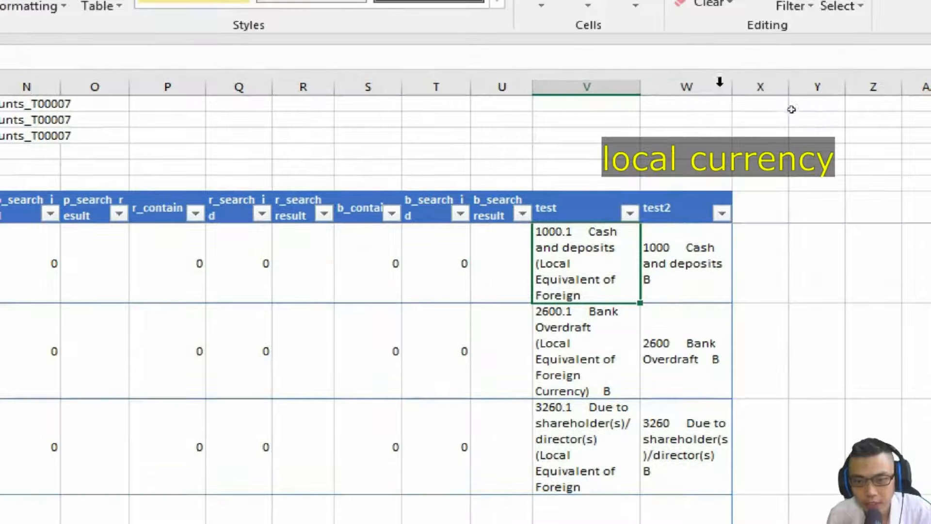
left_click(748, 101)
key("F9")
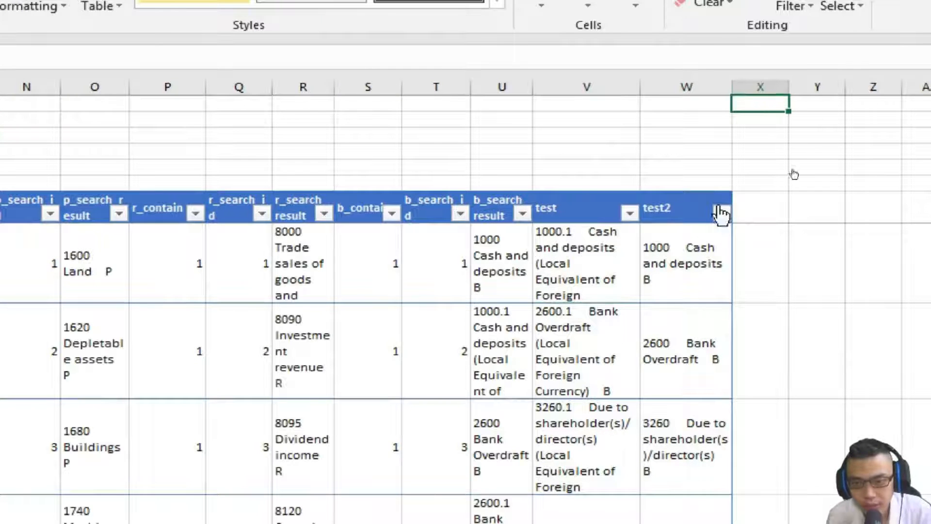
left_click(707, 240)
key("Left")
key("Left")
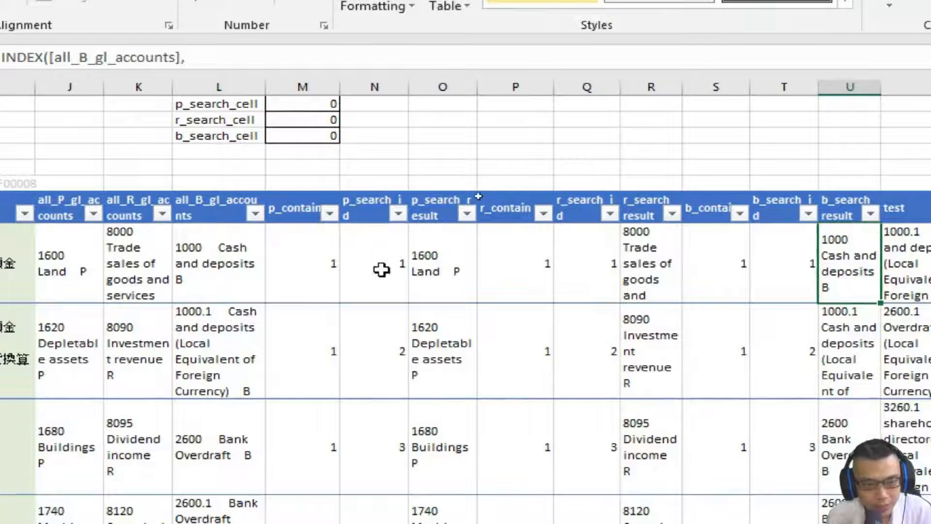
Enlarge the formula bar and examine the formula in the first row of the all_B_gl_accounts column.
left_click(139, 278)
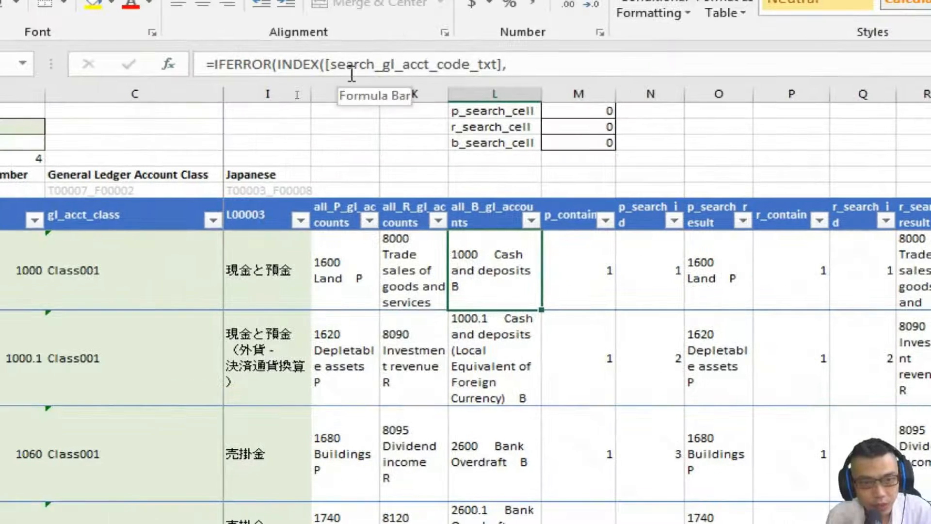
left_click_drag(347, 80, 344, 138)
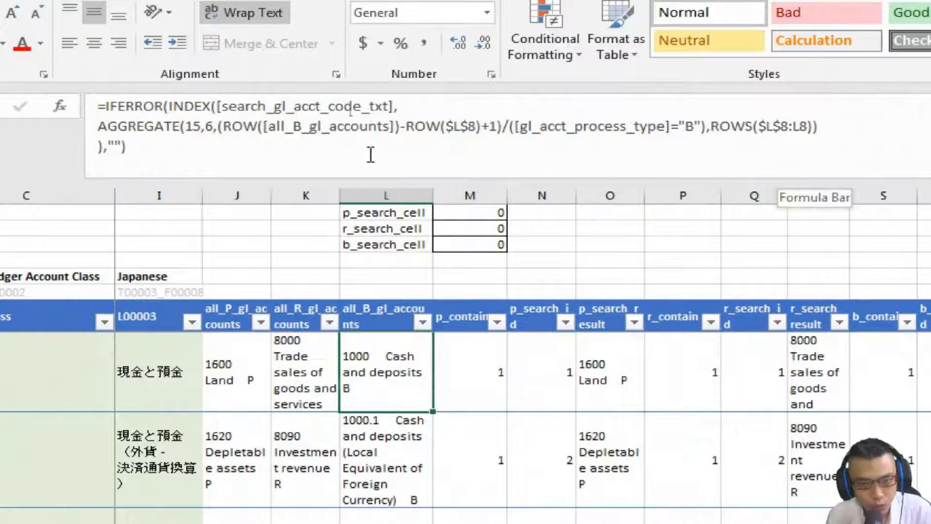
left_click(119, 125)
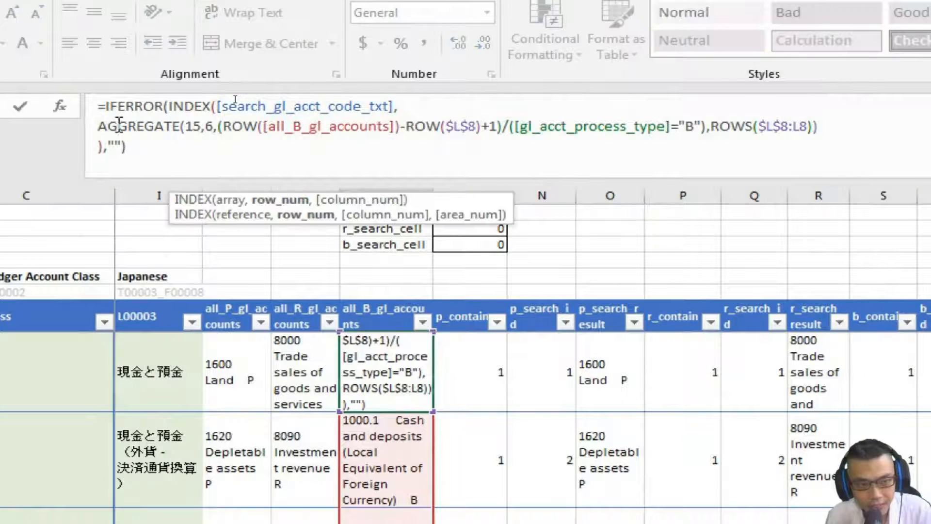
key("Escape")
Examine the process-type "B" and six-character account-code condition inside the test column's AGGREGATE formula.
left_click(707, 380)
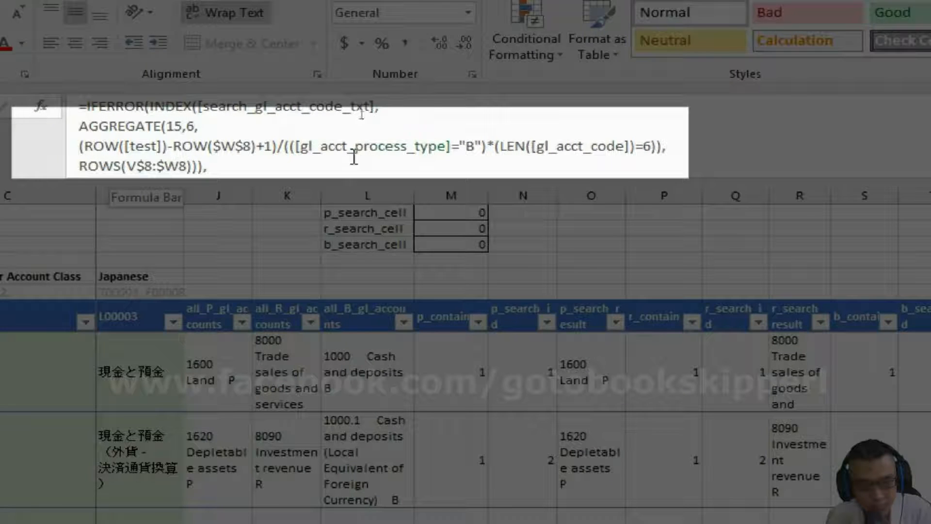
left_click(348, 163)
left_click(286, 147)
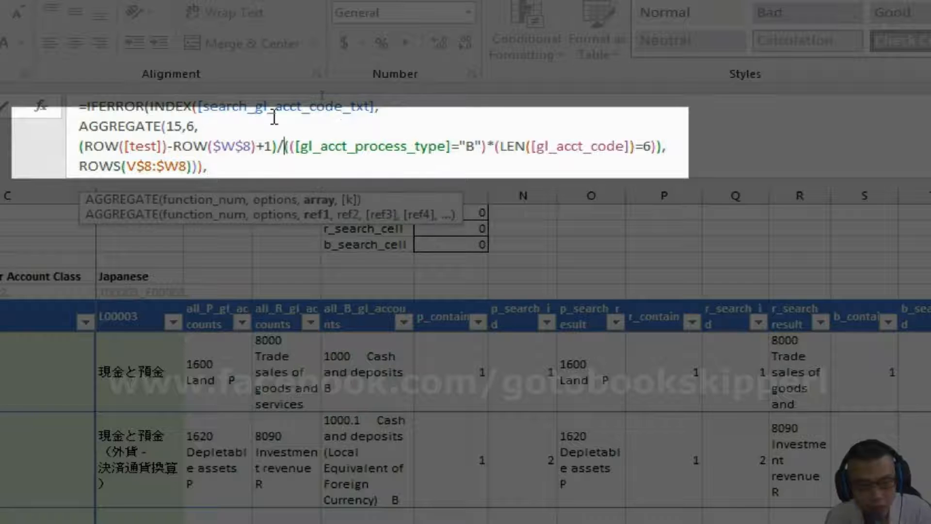
key("ctrl+shift+Right")
key("ctrl+shift+Right")
key("ctrl+shift+Right")
key("ctrl+shift+Right")
key("ctrl+shift+Right")
key("ctrl+shift+Right")
key("ctrl+shift+Right")
key("ctrl+shift+Right")
key("ctrl+shift+Right")
key("ctrl+shift+Right")
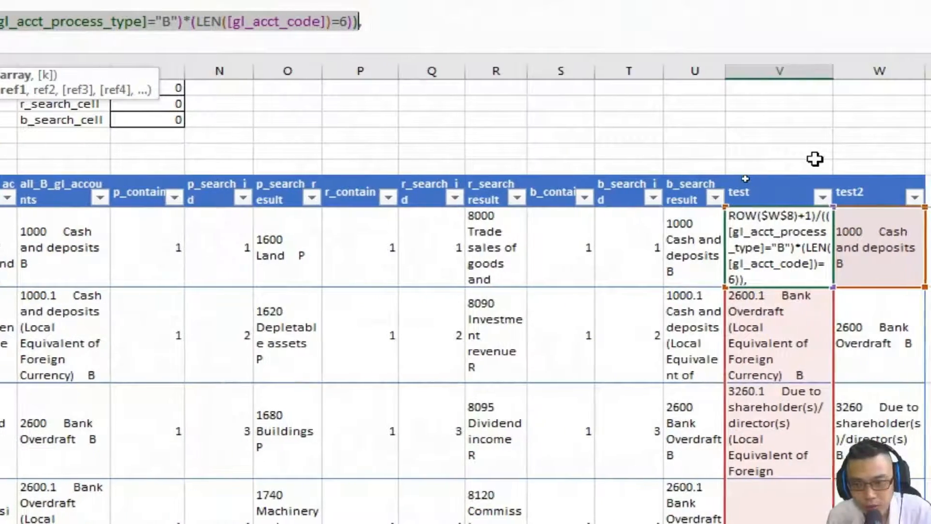
key("Escape")
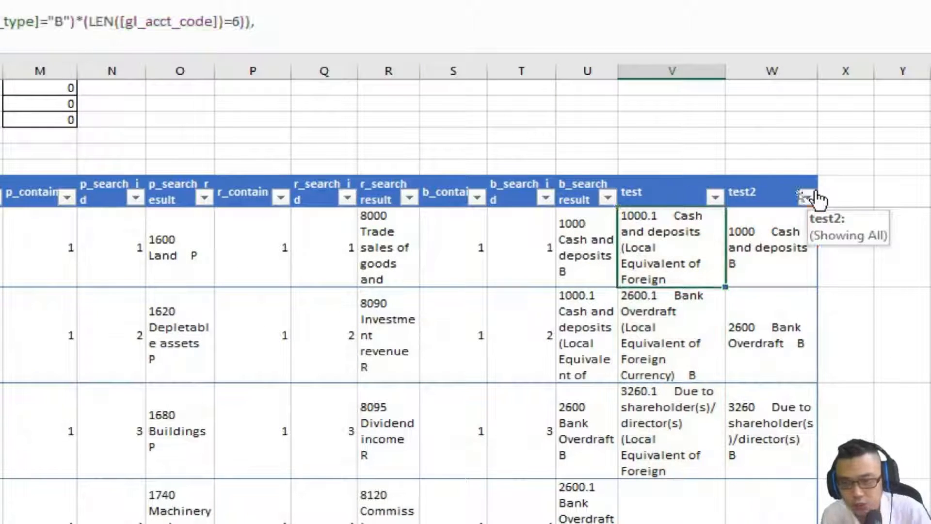
Rename the test column header as foreign_bank and the test2 column header as local_bank.
double_click(702, 193)
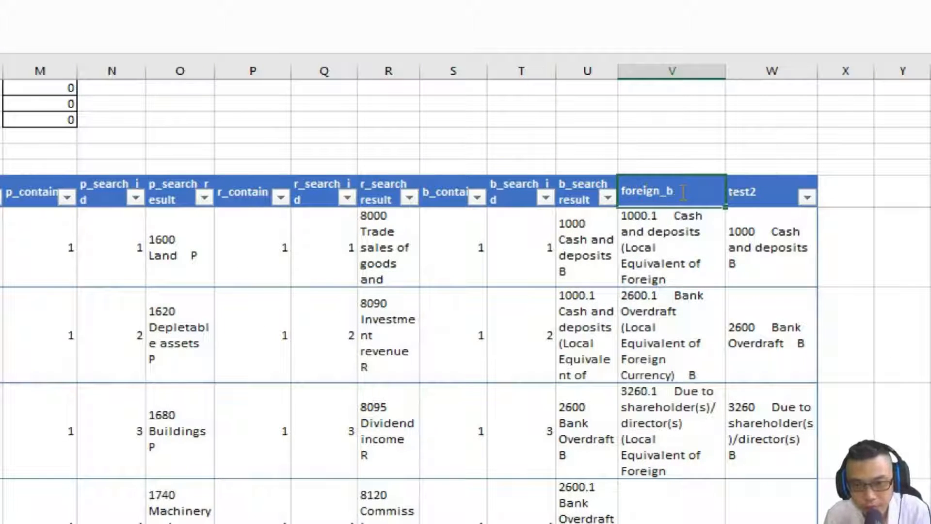
key("Tab")
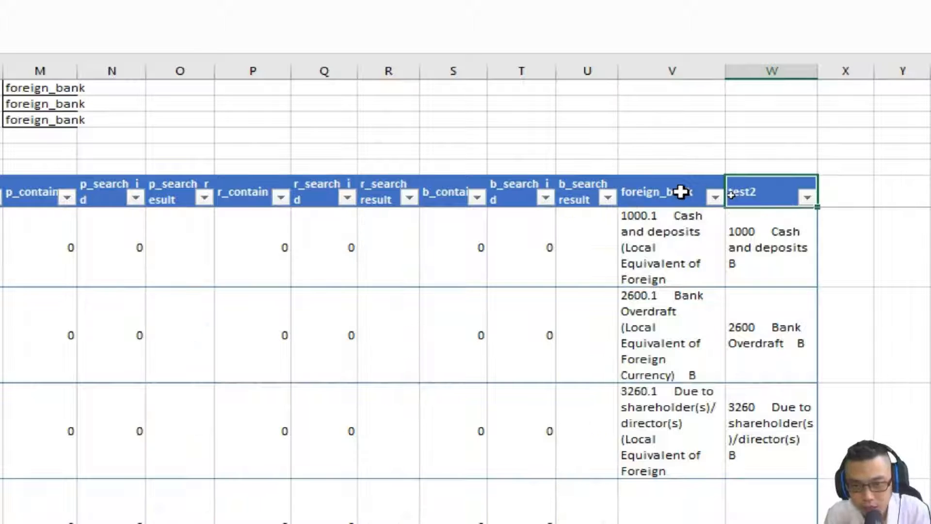
type("local_bank")
key("Return")
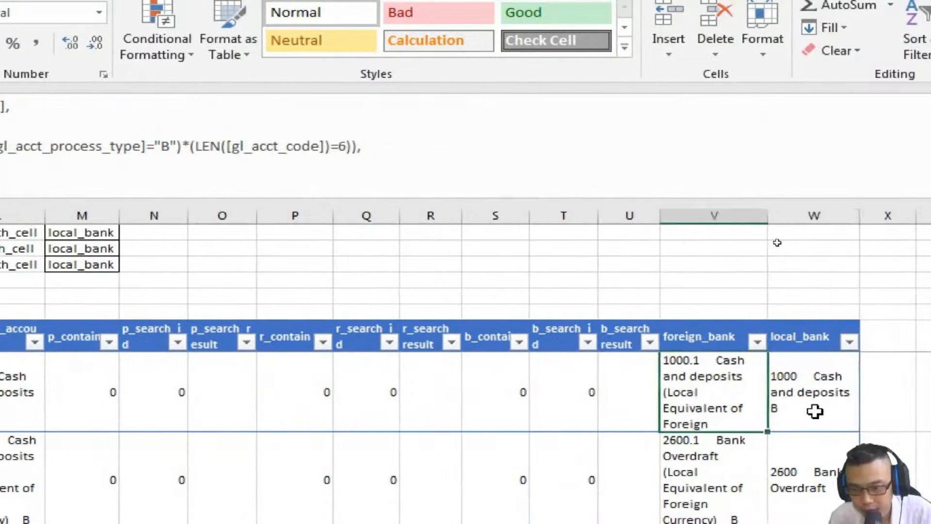
Create a named range from the entire foreign_bank column, using its top row as the name.
left_click(815, 409)
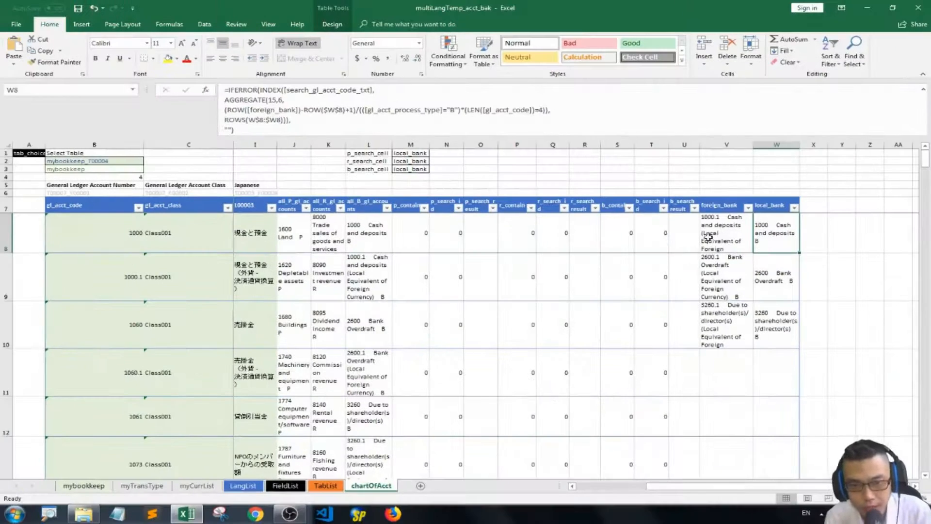
left_click(709, 237)
key("ctrl+Down")
key("ctrl+Up")
key("Down")
key("Up")
key("ctrl+shift+Down")
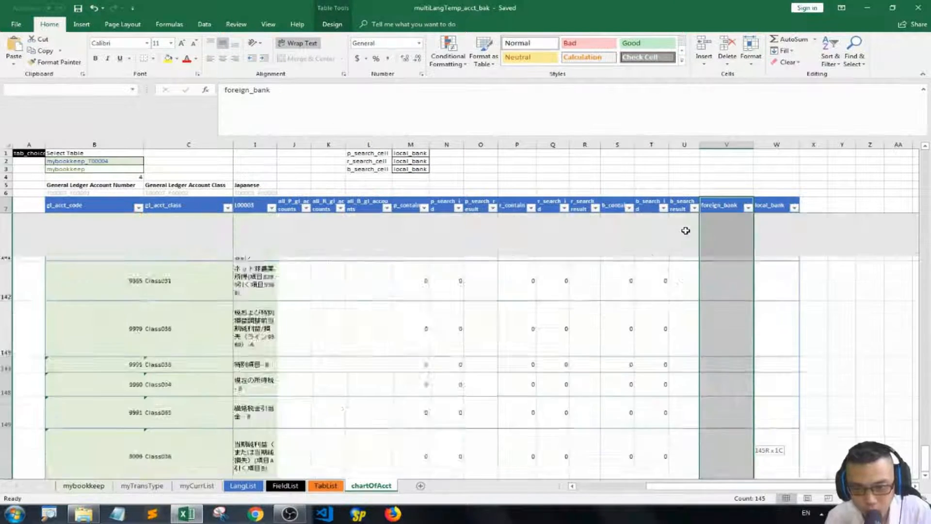
key("ctrl+shift+F3")
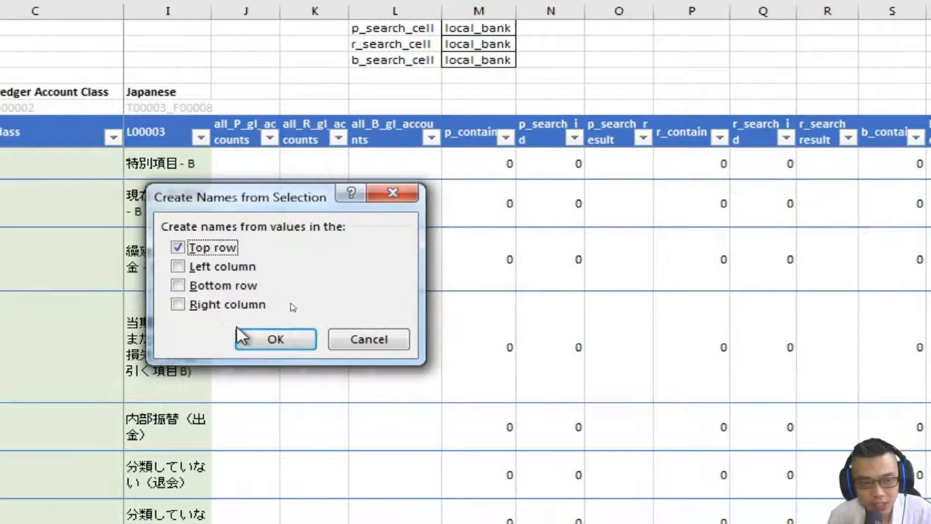
left_click(261, 338)
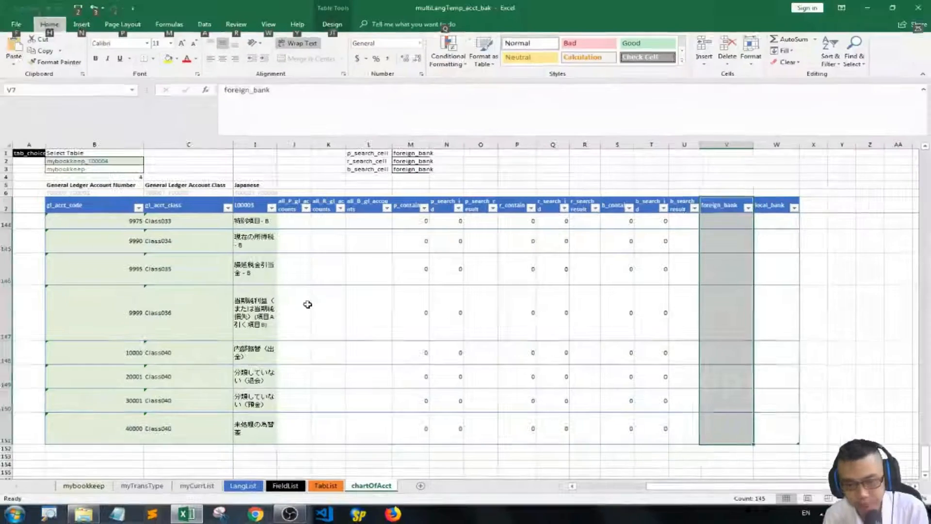
key("n")
left_click(709, 183)
key("Down")
key("Down")
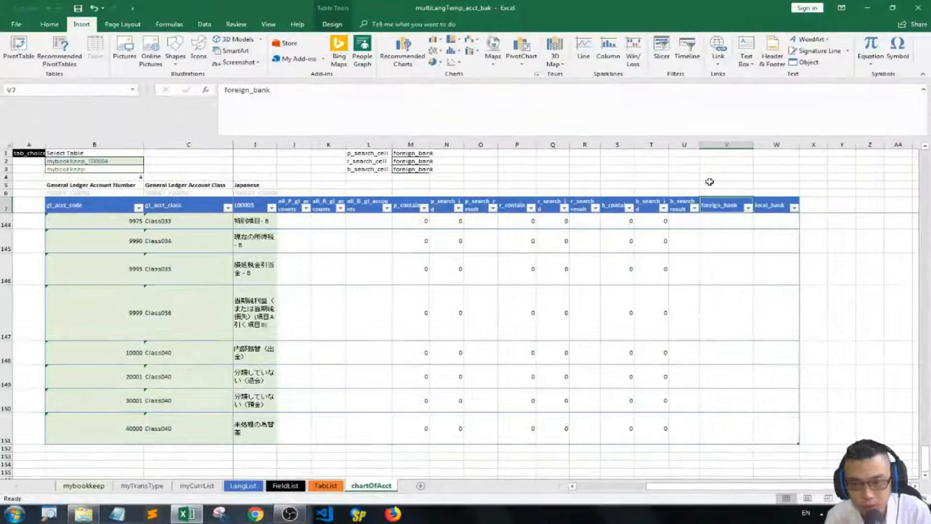
key("Down")
key("ctrl+shift+Down")
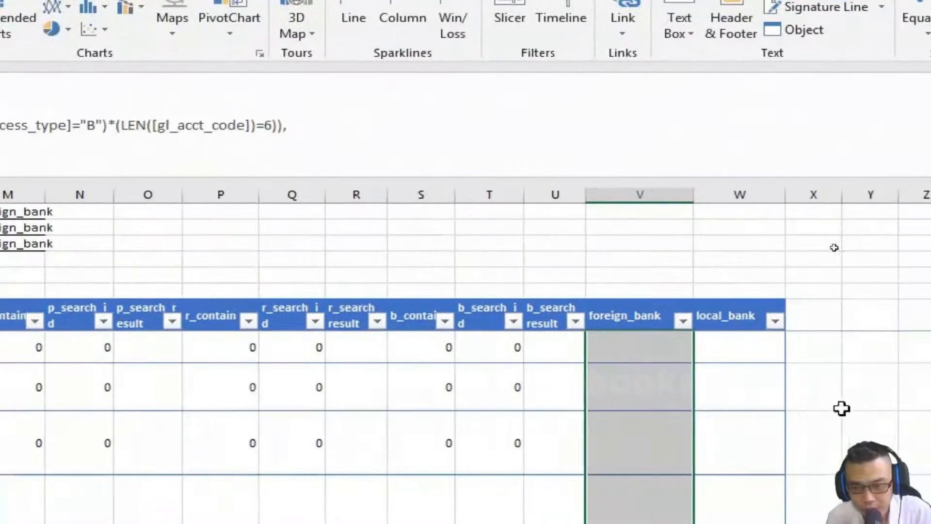
Create a named range from the entire local_bank column, using its top row as the name.
left_click(706, 298)
key("Down")
key("shift+Down")
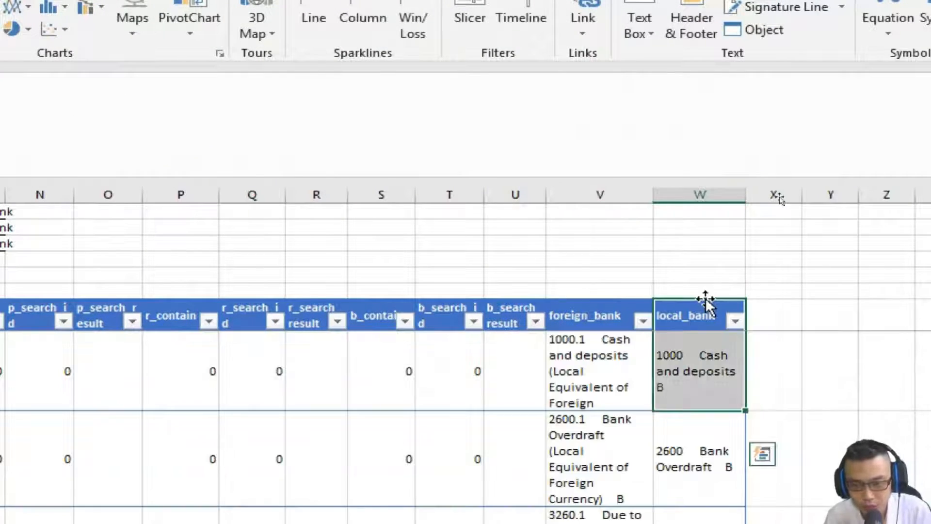
key("ctrl+shift+Down")
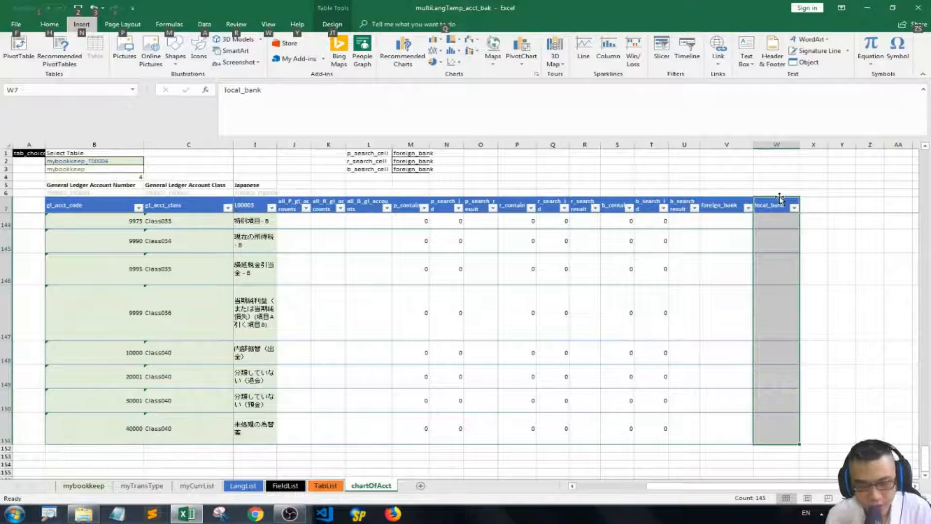
left_click(755, 184)
key("Down")
key("Down")
key("ctrl+shift+Down")
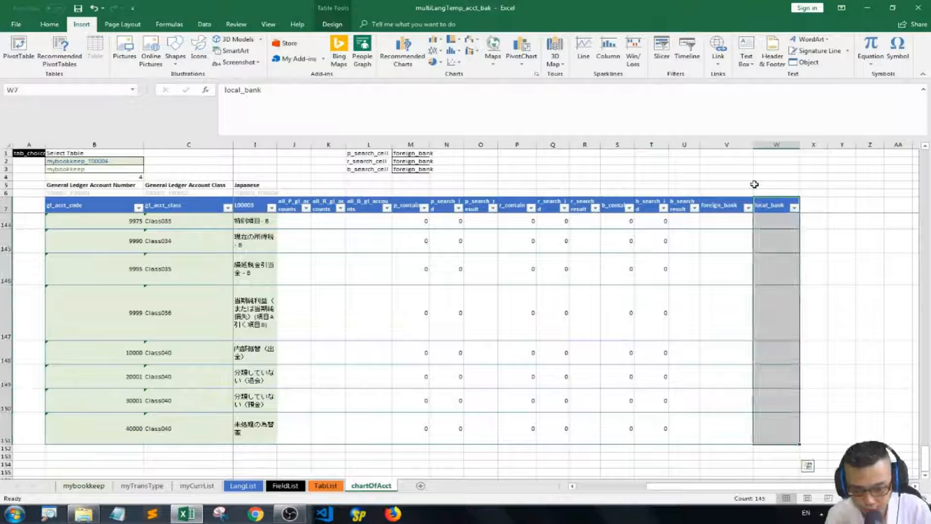
key("ctrl+shift+F3")
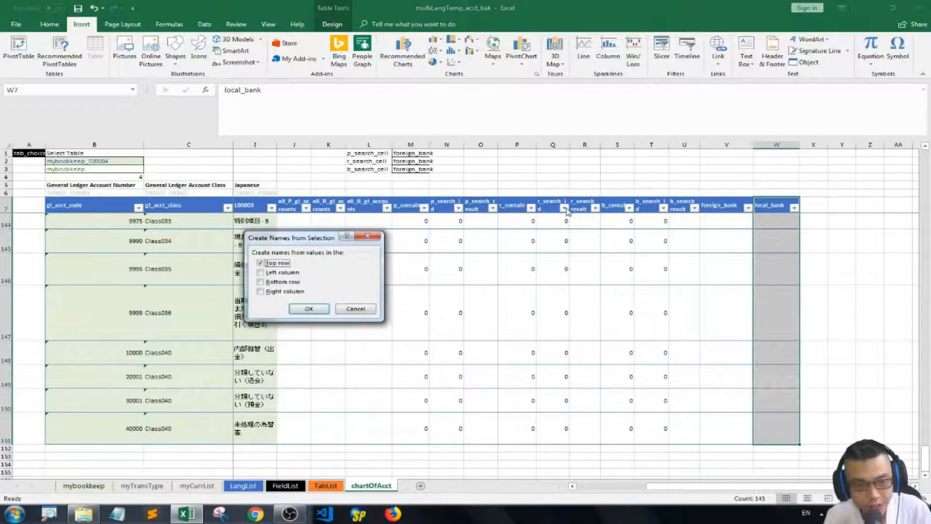
left_click(307, 308)
key("Down")
key("Down")
key("ctrl+shift+Down")
key("Up")
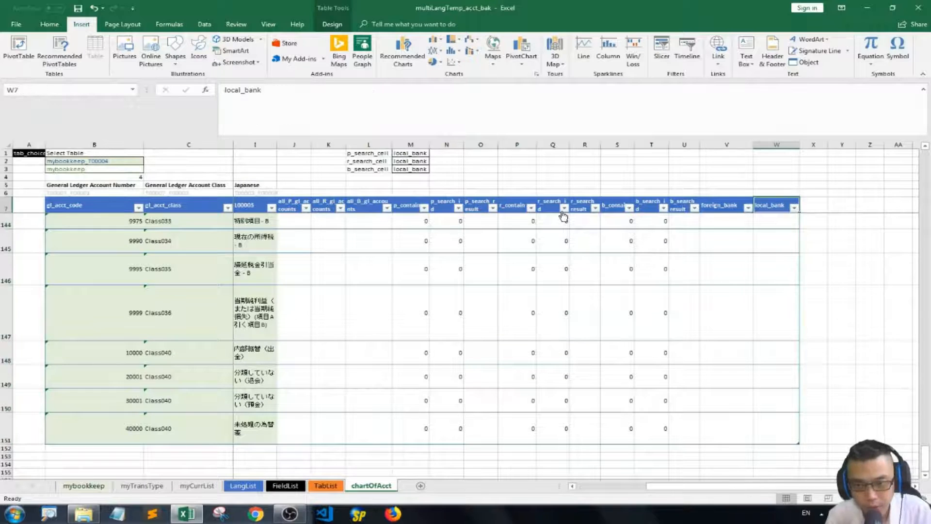
On the mybookkeep sheet, rename the Column1 header at the table's far end as settle_trans_item_first_cell.
key("Down")
key("Right")
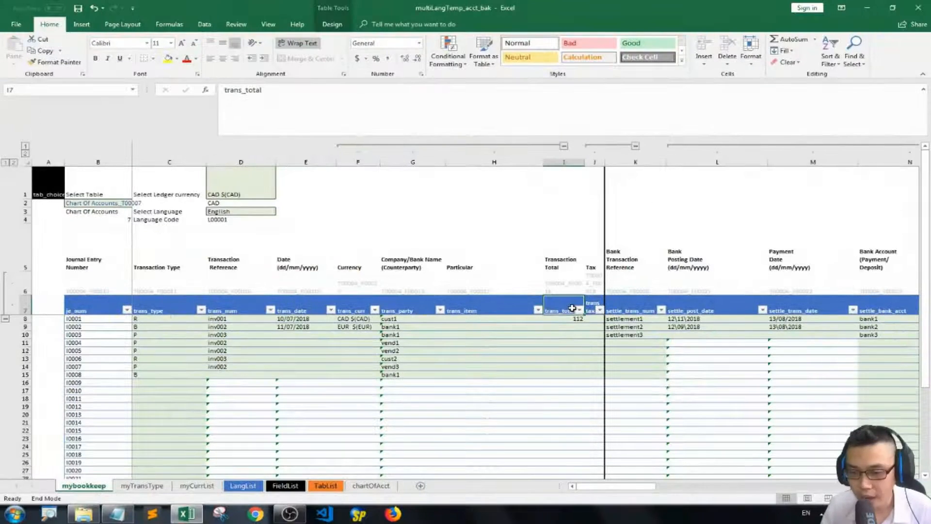
key("ctrl+Right")
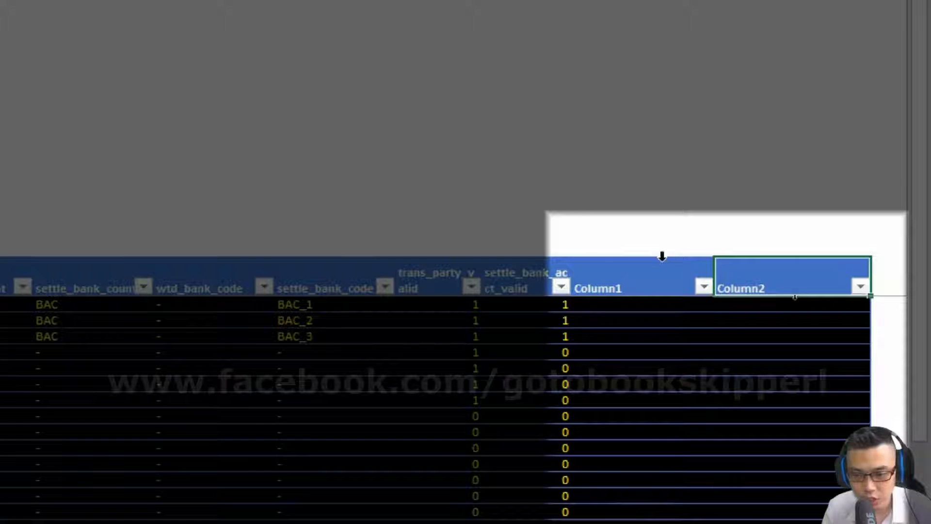
left_click(632, 291)
type("settl")
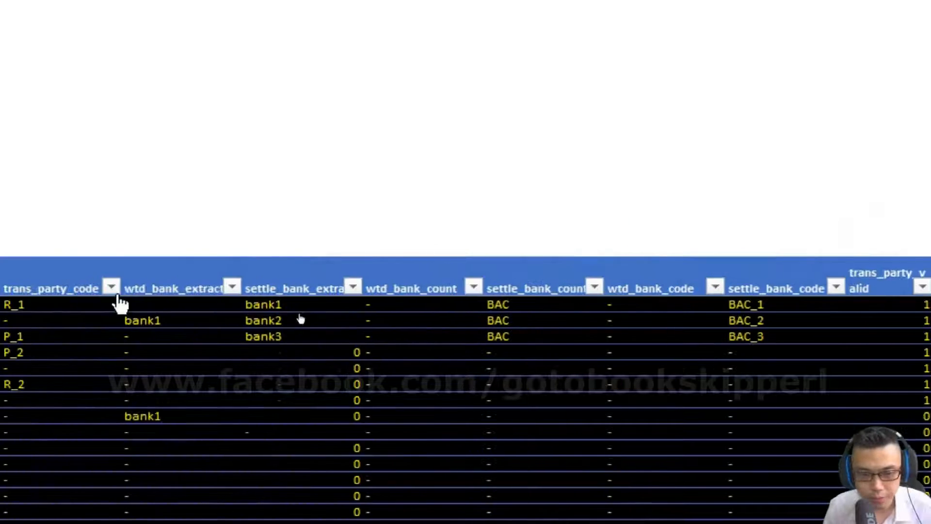
left_click(116, 274)
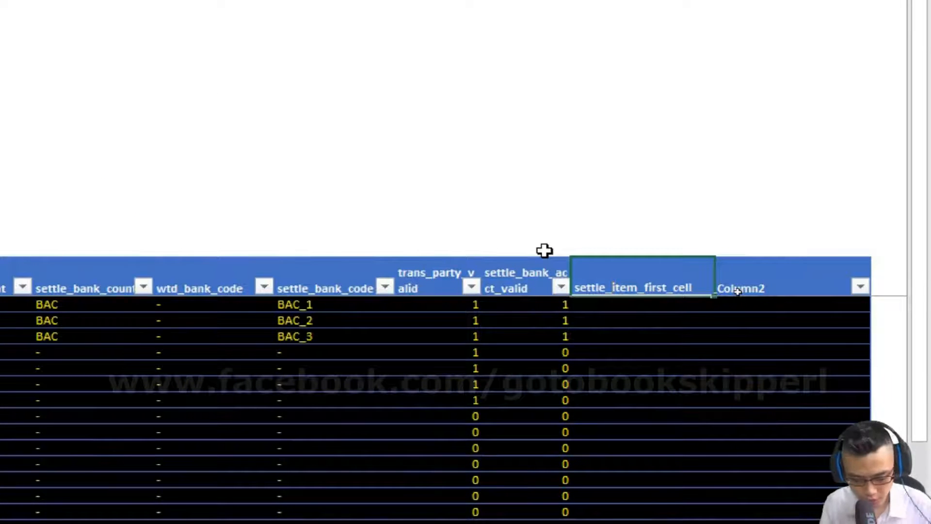
type("trans")
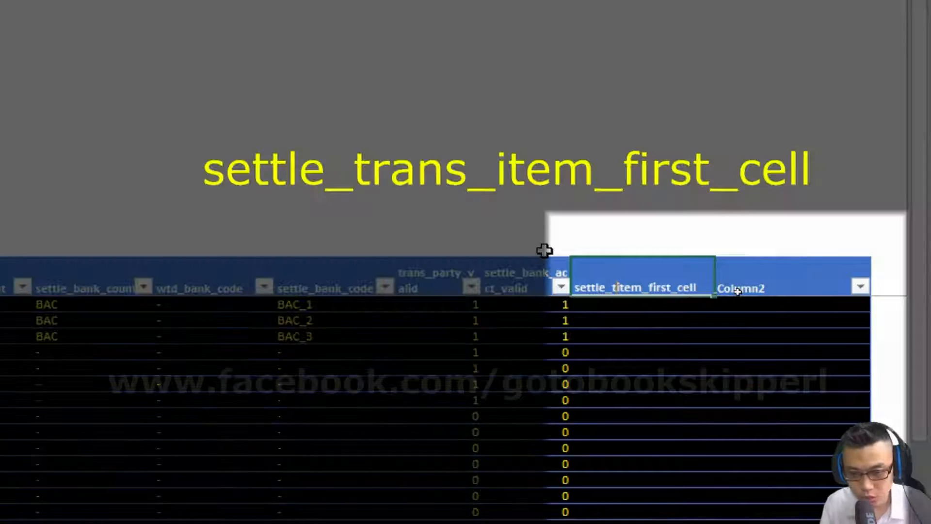
type("_")
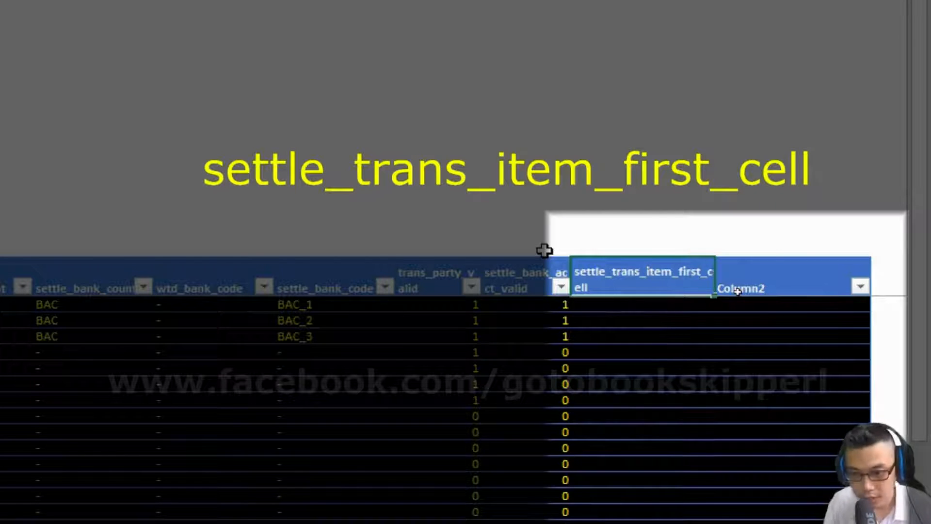
key("Return")
Rename the Column2 header as settle_trans_item_range.
left_click(738, 291)
type("settle_trans_")
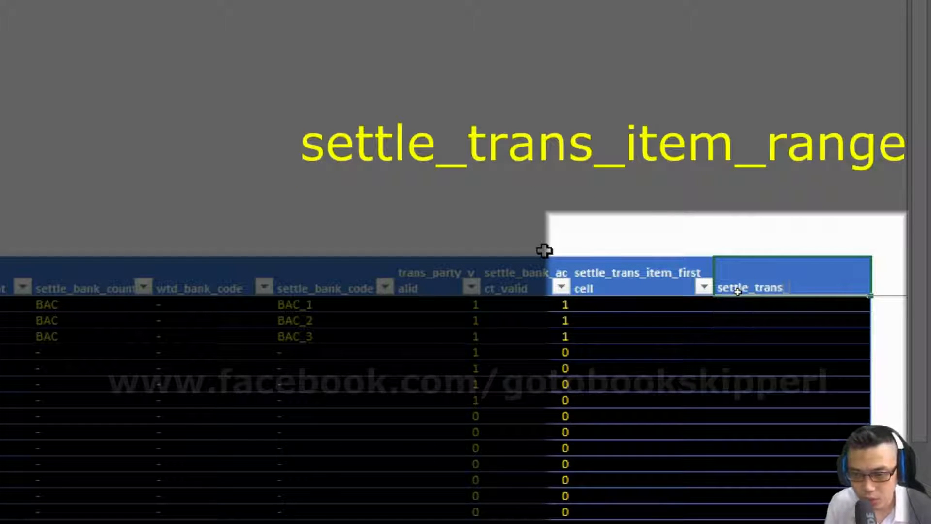
type("item_range")
key("Return")
key("Left")
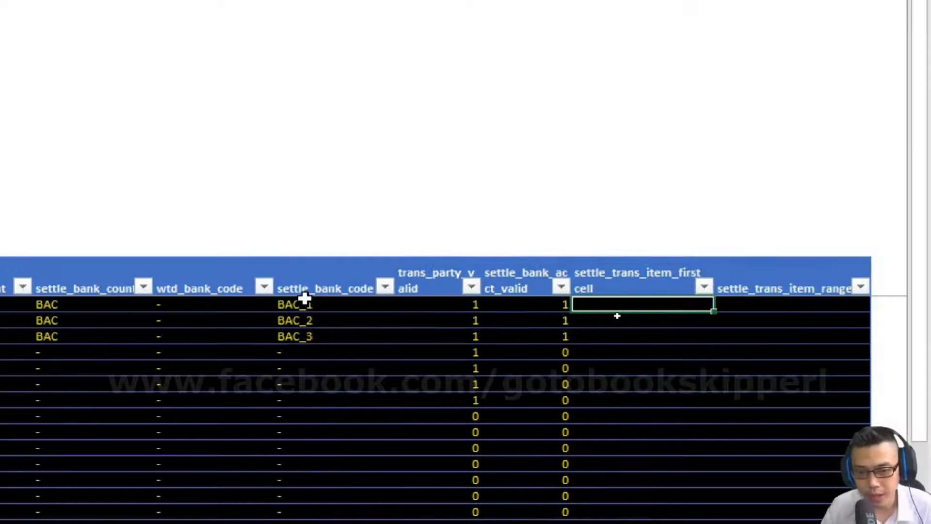
Review the settlement bank currency, Particular (settle_trans_item) and amount columns in the bookkeeping table.
left_click(124, 310)
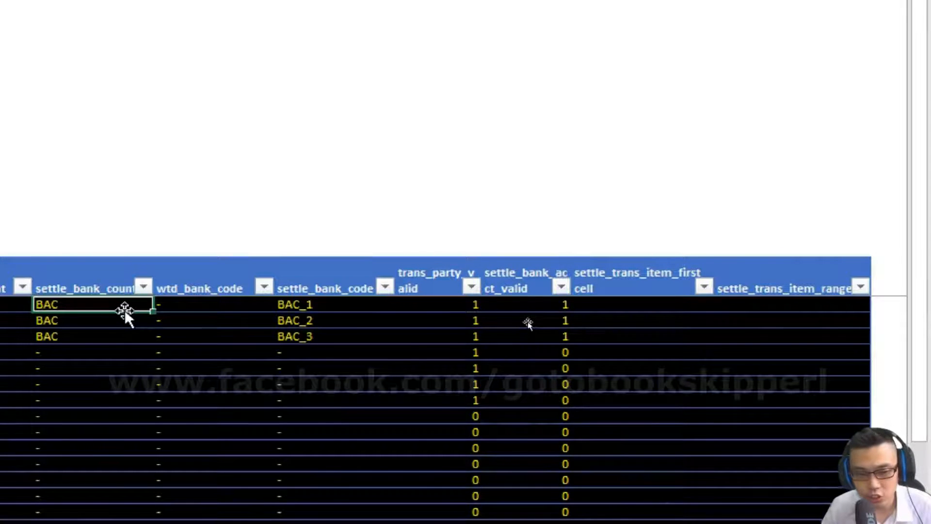
scroll(125, 310, "left", 15)
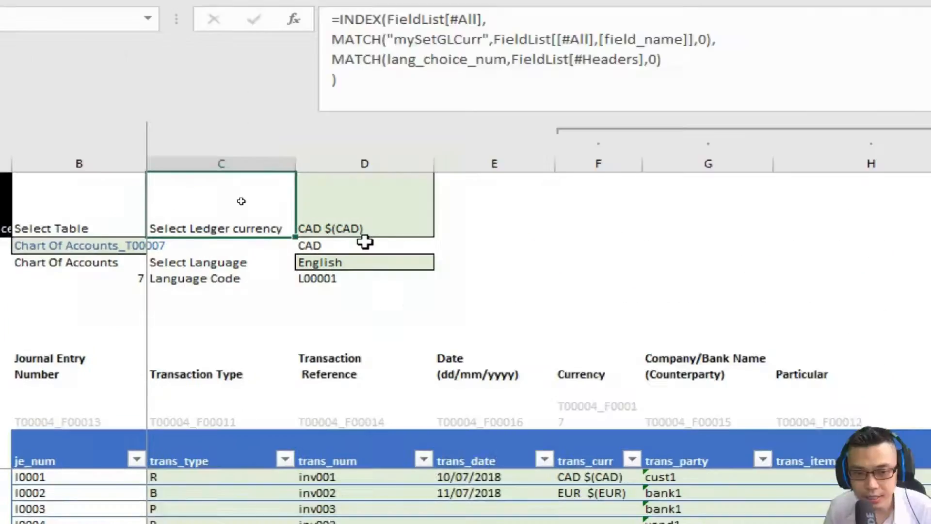
left_click(364, 241)
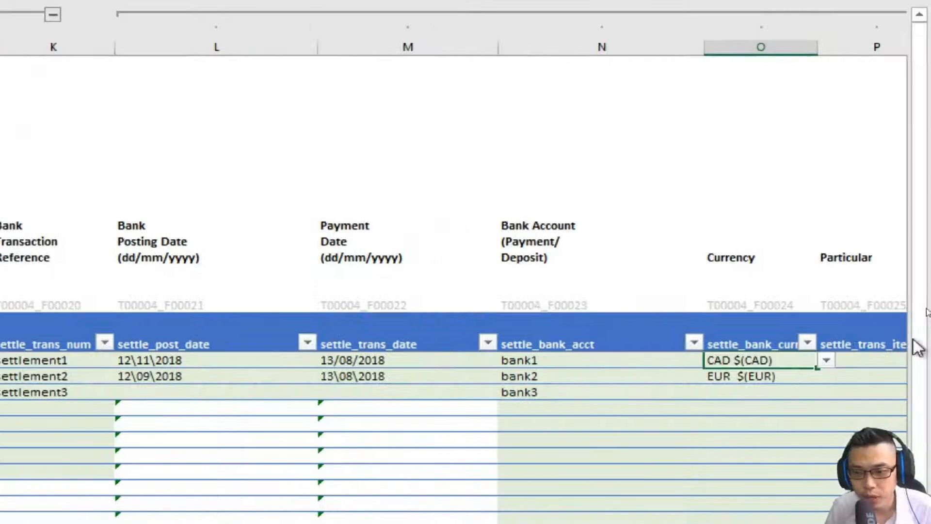
key("Right")
key("Right")
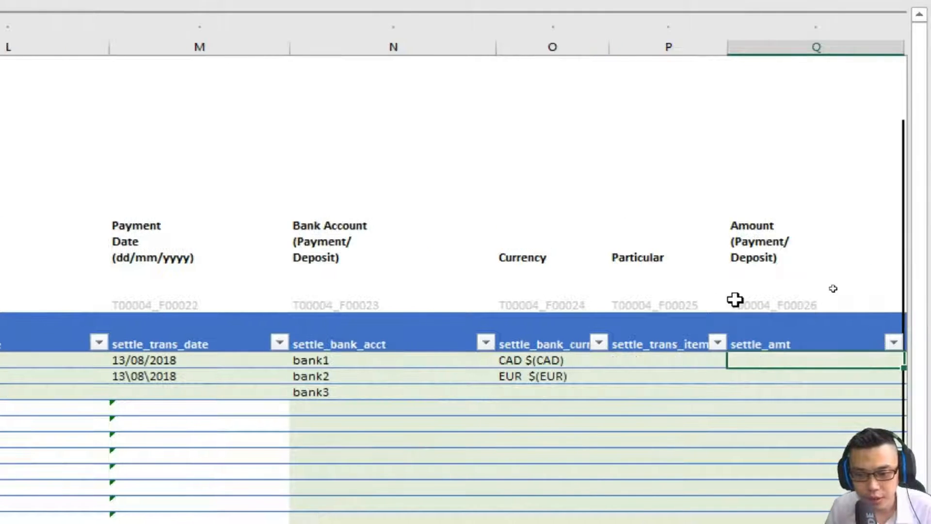
key("Right")
key("Left")
key("Left")
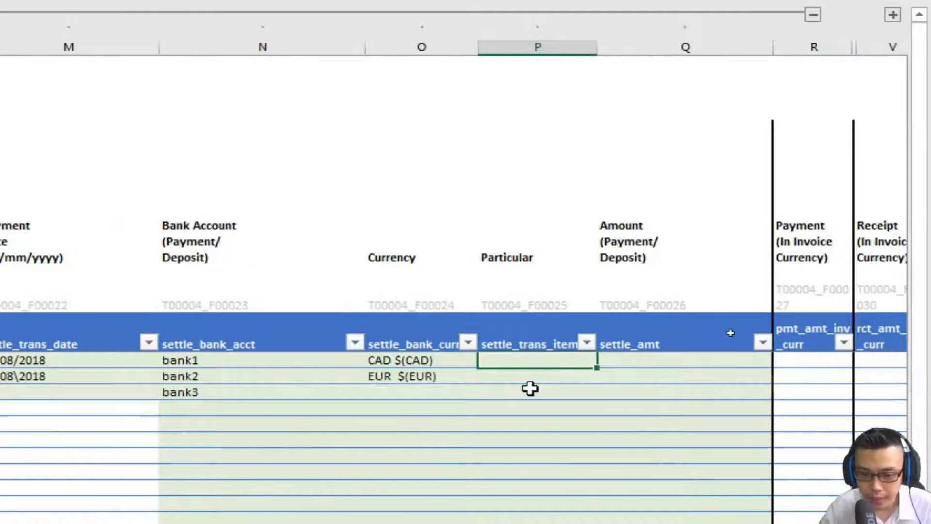
left_click(458, 380)
left_click(550, 375)
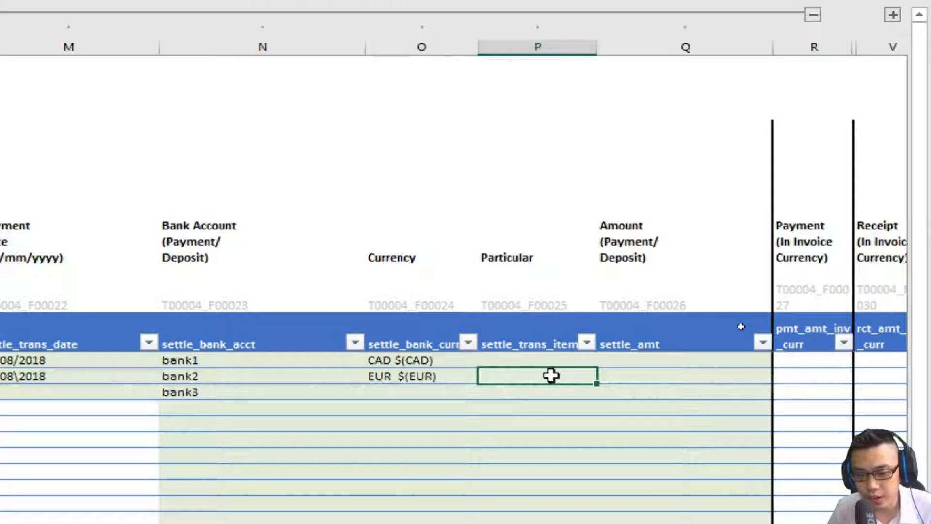
In the first data cell of settle_trans_item_first_cell, start an IF formula testing AND(cond1,cond2,cond3) as placeholder conditions.
key("Up")
key("Right")
key("Right")
key("Right")
key("Right")
key("Right")
key("Right")
key("Right")
key("Right")
key("Right")
key("Right")
key("Right")
key("Right")
key("Right")
key("Right")
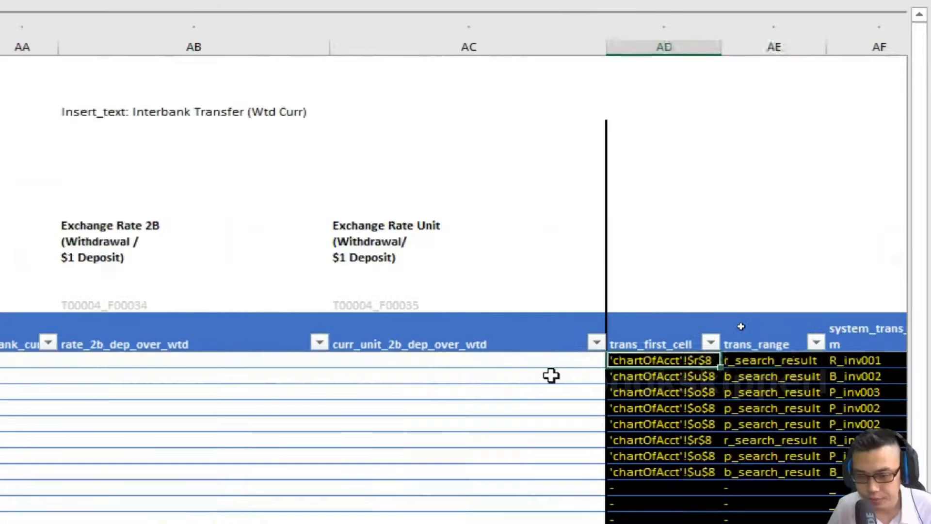
key("Right")
key("Right")
key("Right")
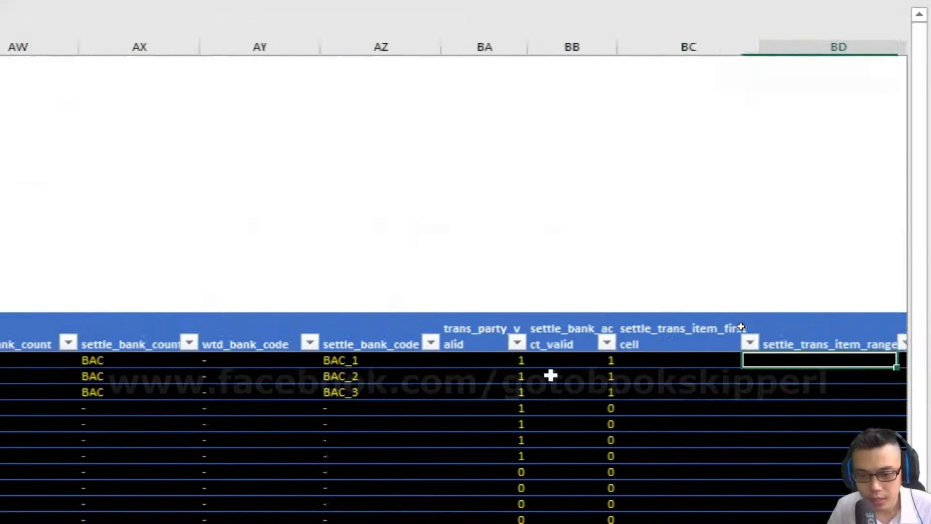
key("Left")
key("Left")
type("=if(")
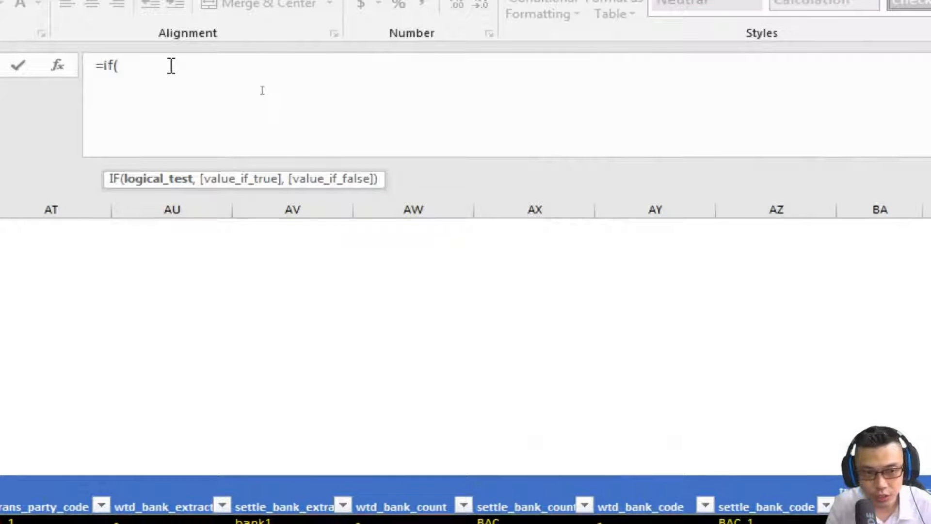
type("and(,,")
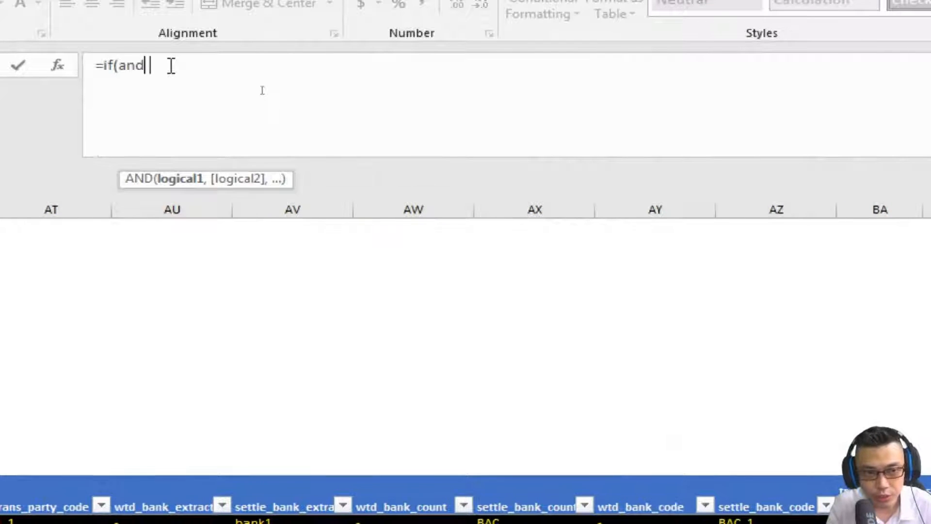
key("BackSpace")
key("BackSpace")
type("cond1,cond2,cond3),")
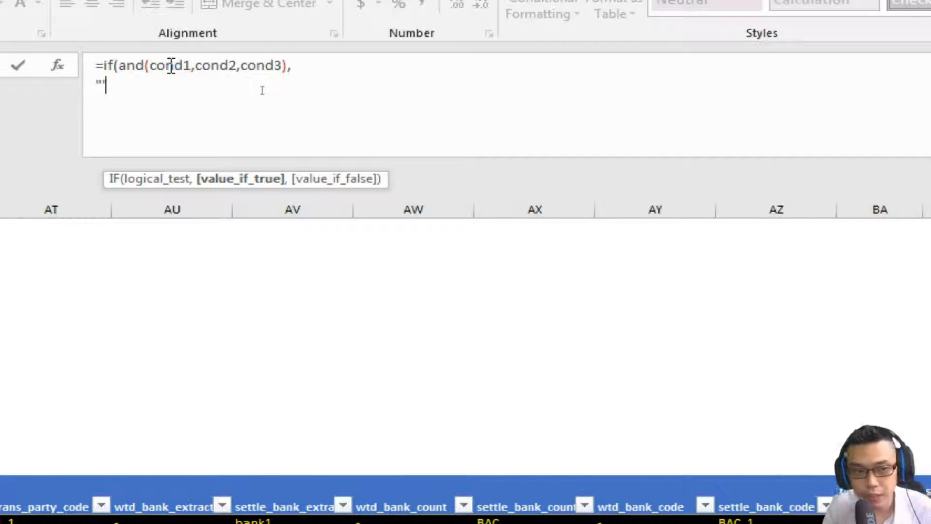
Set the IF's true result to "'chartOfAcct'!"&address(row(local_bank),column(local_bank)), ending with a comma for the false result.
type("chartOfAcct'!\"&")
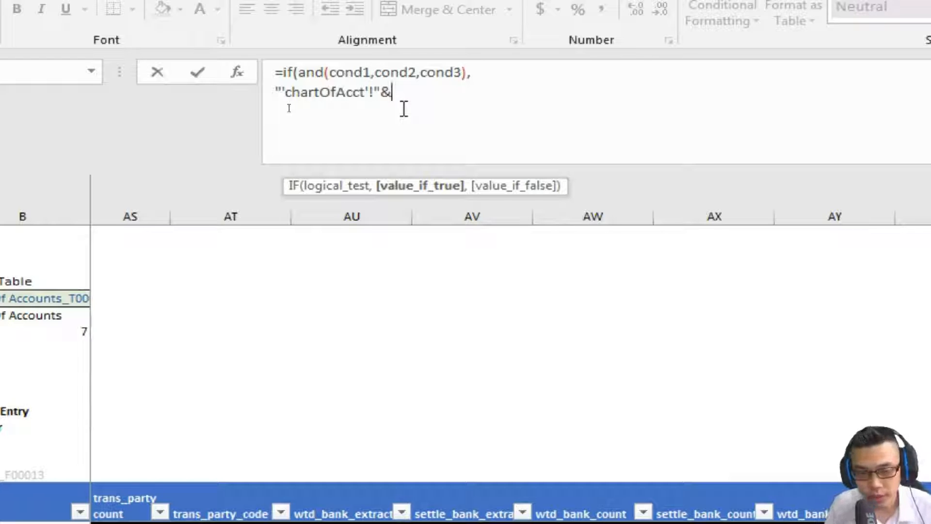
type("addre")
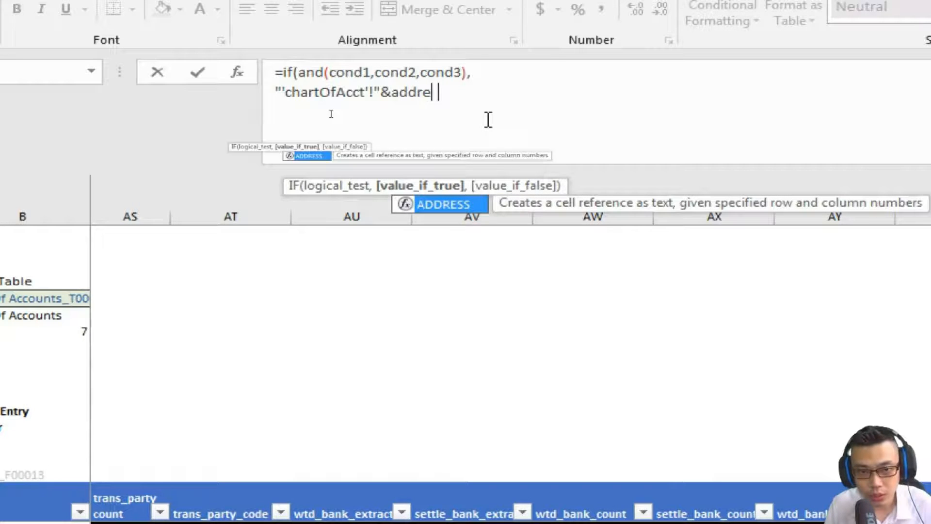
type("ss(row(")
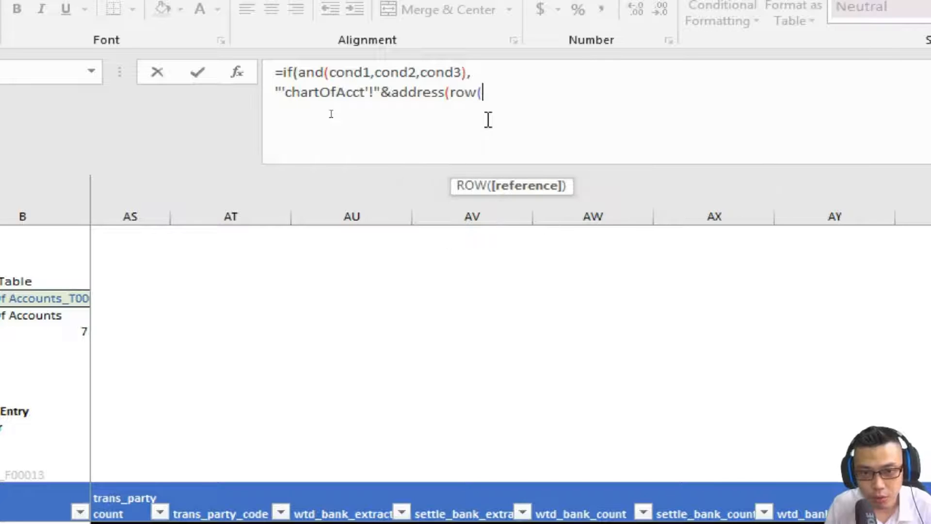
type("local")
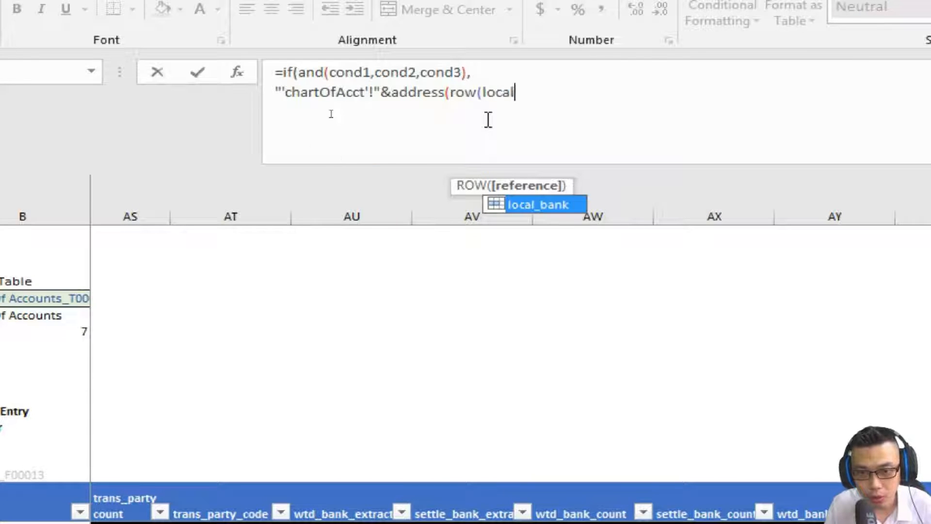
type("_bank)")
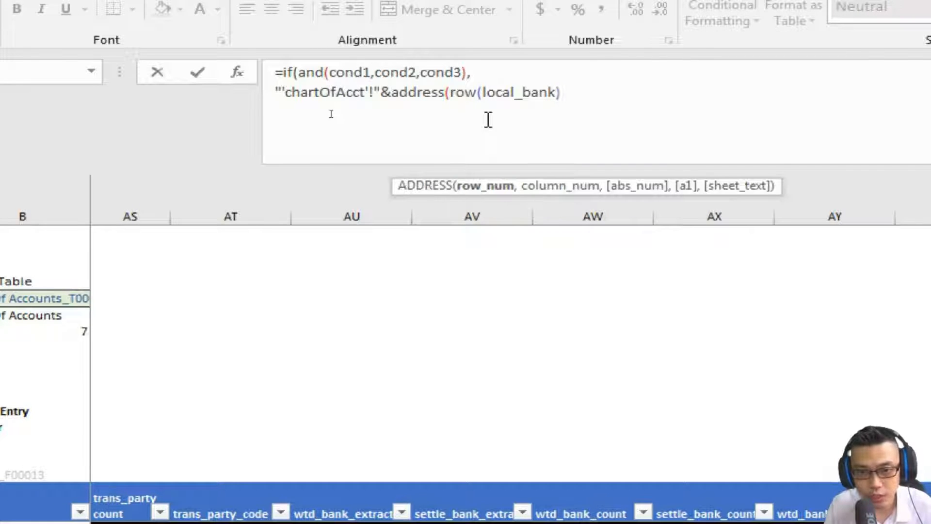
type(",column(c")
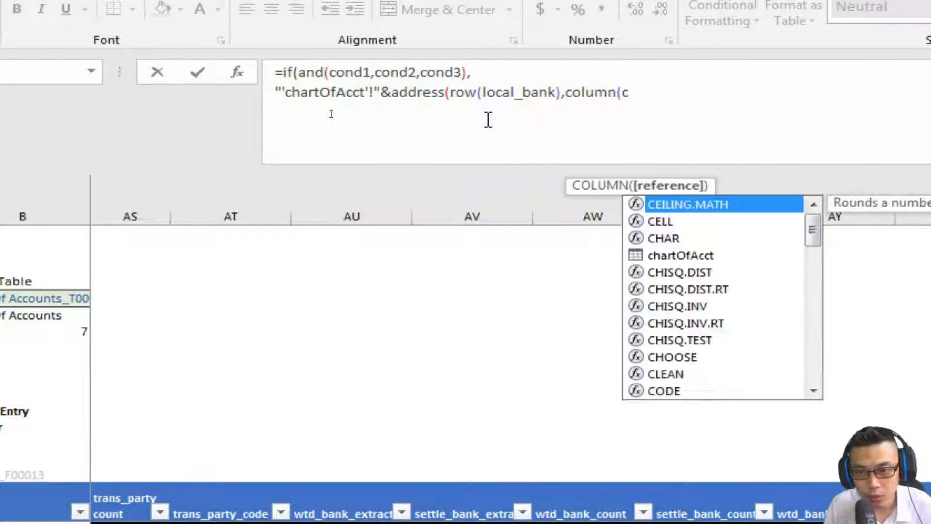
key("BackSpace")
type("local_bank")
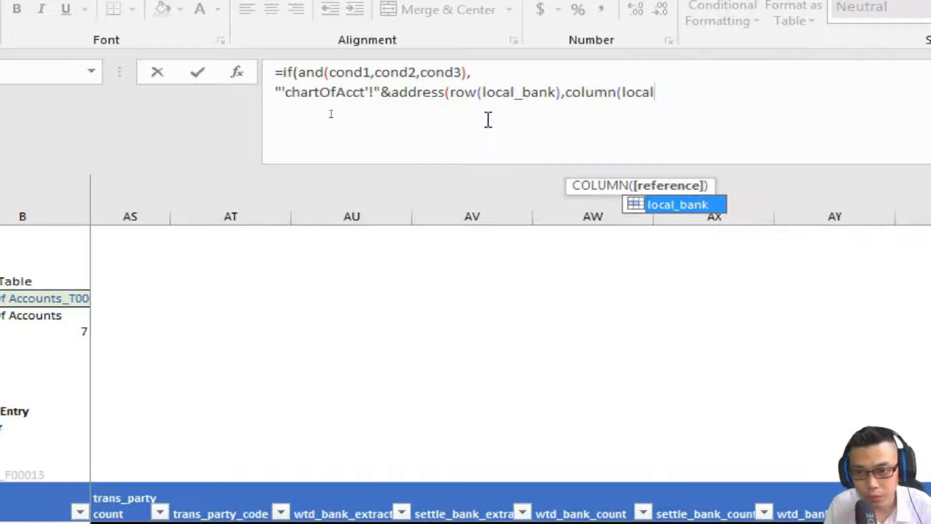
type("))")
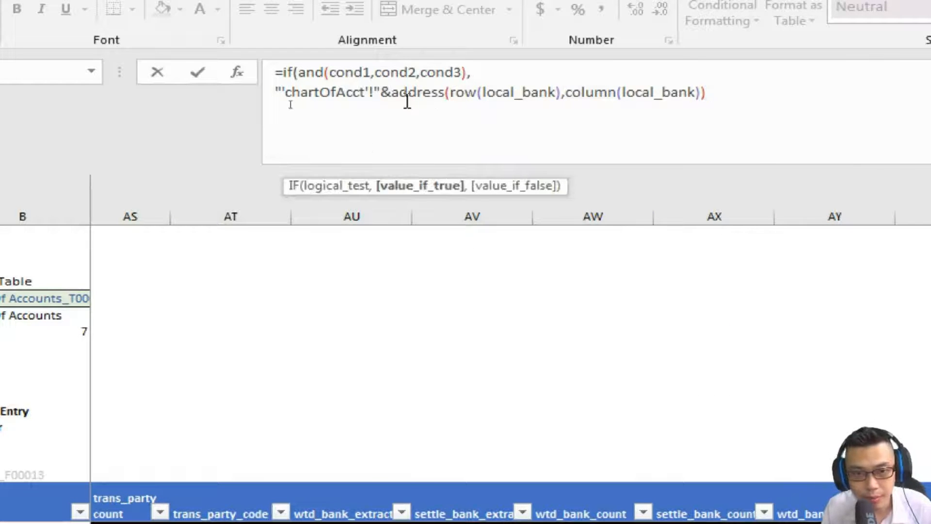
left_click_drag(709, 93, 395, 88)
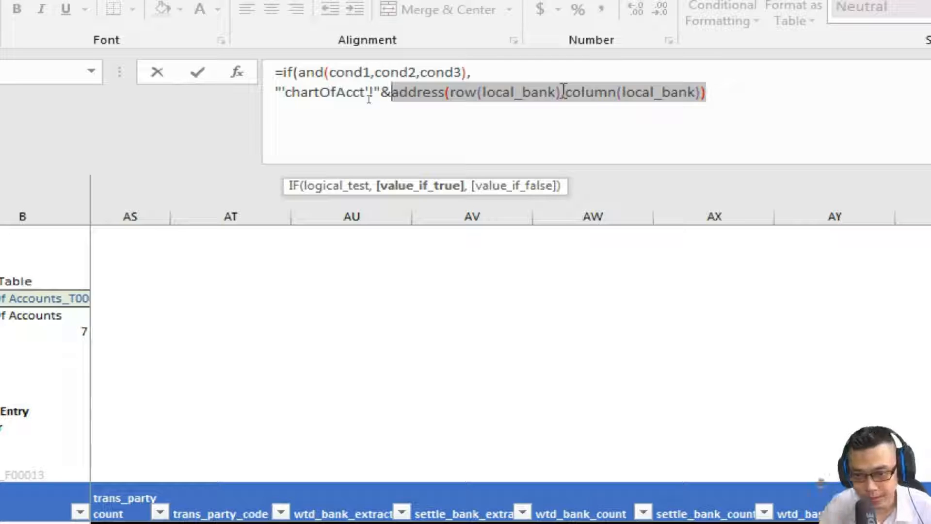
left_click(718, 95)
type(",")
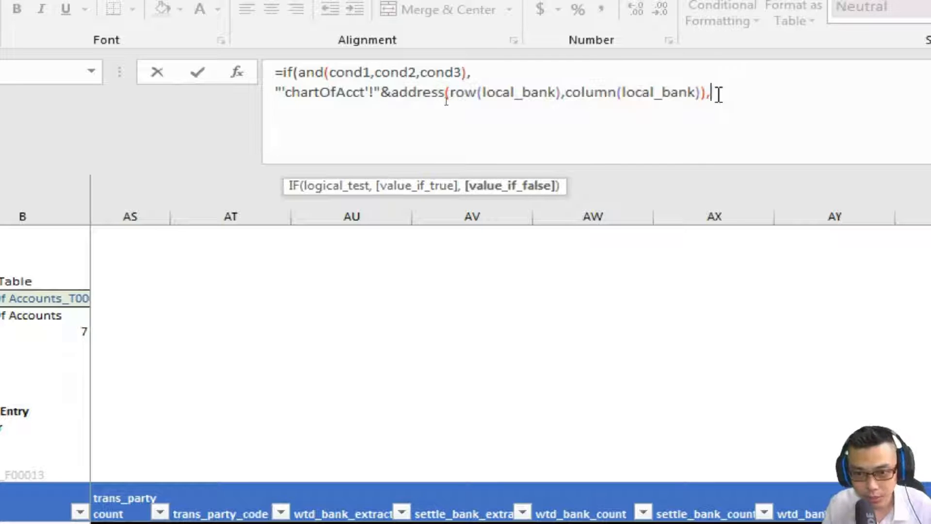
Duplicate the whole IF/AND/ADDRESS expression, without the equals sign, as a nested IF in the false result.
left_click(286, 74)
key("ctrl+shift+End")
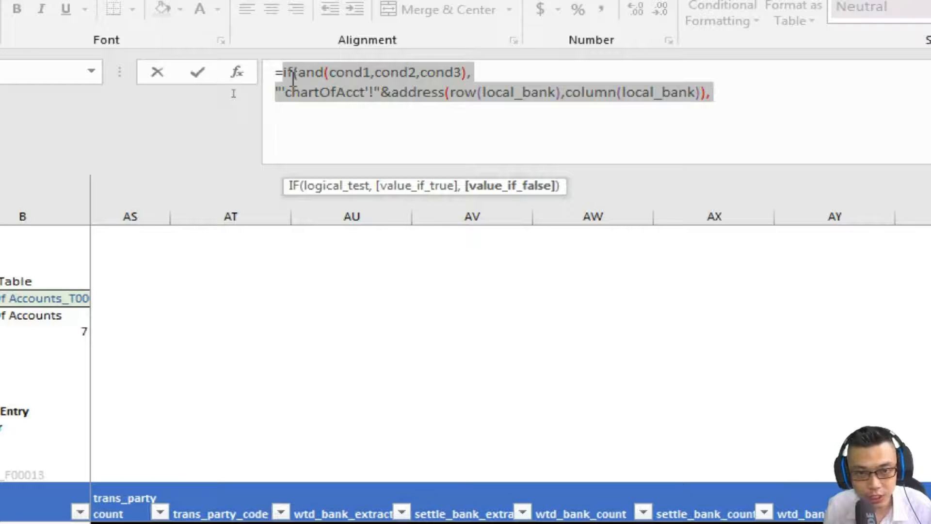
key("ctrl+c")
key("ctrl+End")
key("ctrl+v")
In the nested IF's ADDRESS, replace local_bank with foreign_bank in both the ROW and COLUMN functions.
left_click_drag(547, 131, 539, 130)
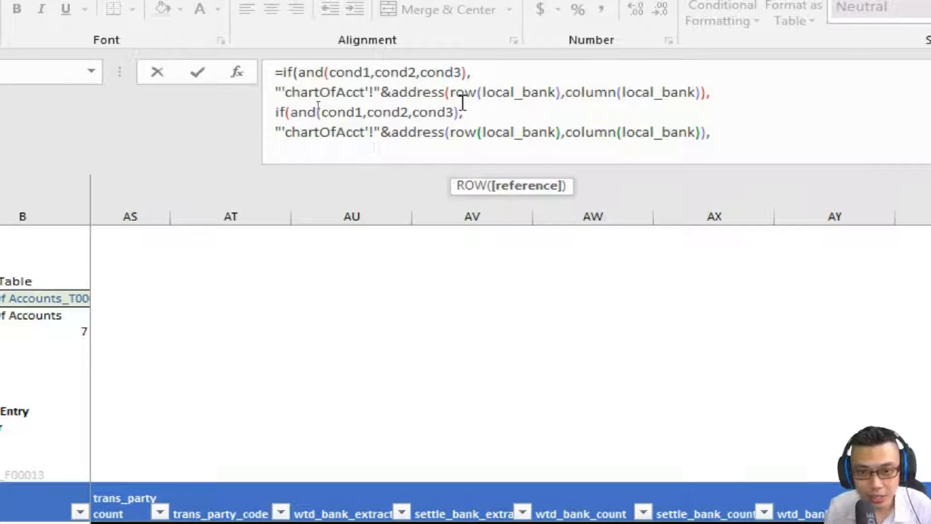
key("BackSpace")
key("BackSpace")
key("BackSpace")
key("BackSpace")
key("BackSpace")
type("fori")
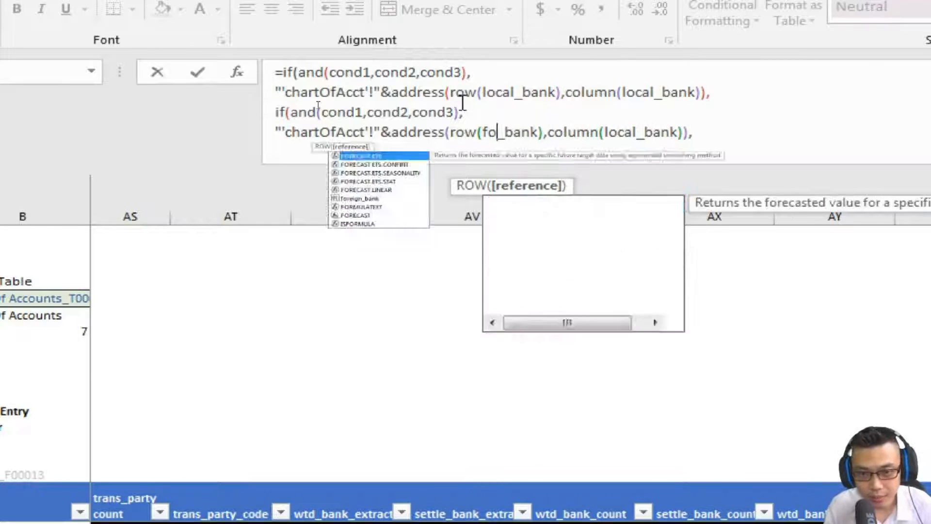
type("ign")
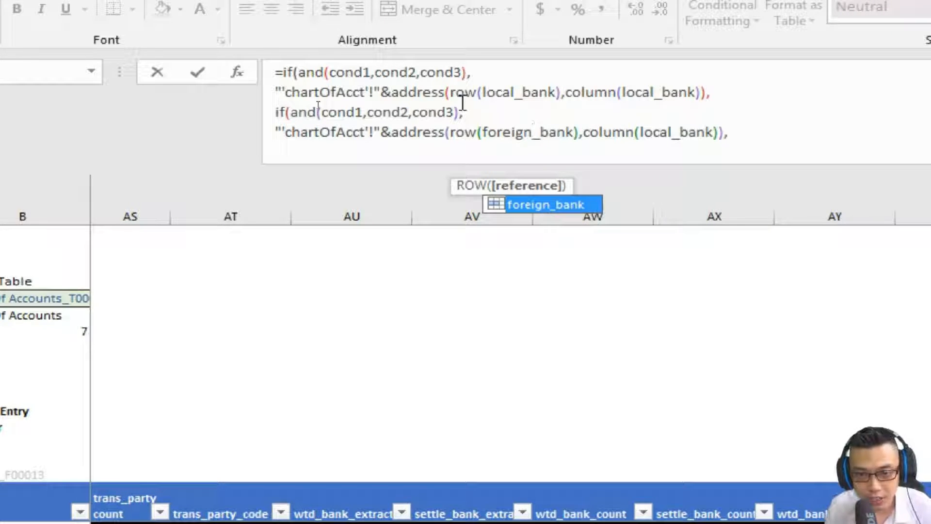
key("Right")
key("Right")
key("Right")
key("Right")
key("Right")
key("Right")
key("Right")
key("Right")
key("Right")
key("Right")
key("Right")
key("Right")
key("Right")
key("Right")
key("Right")
key("Right")
key("Right")
key("Right")
key("Right")
key("BackSpace")
key("BackSpace")
key("BackSpace")
key("BackSpace")
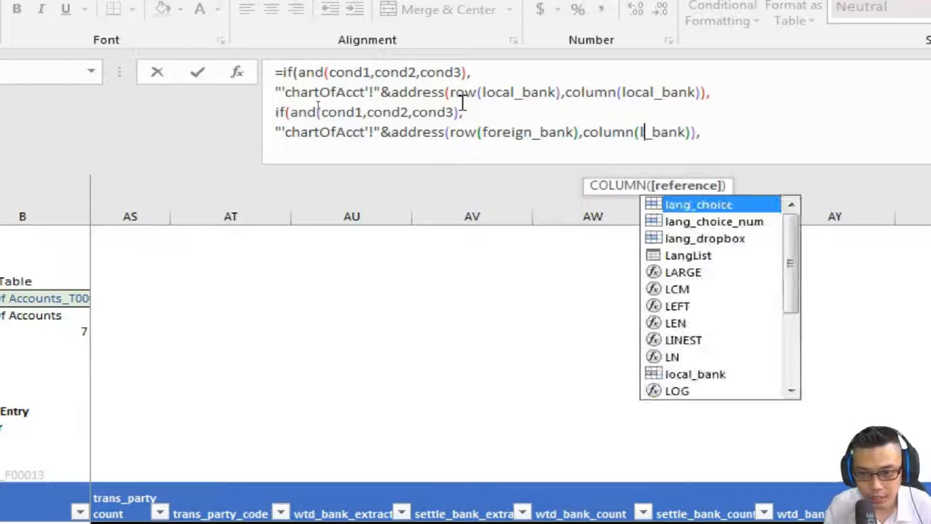
key("BackSpace")
type("foreign")
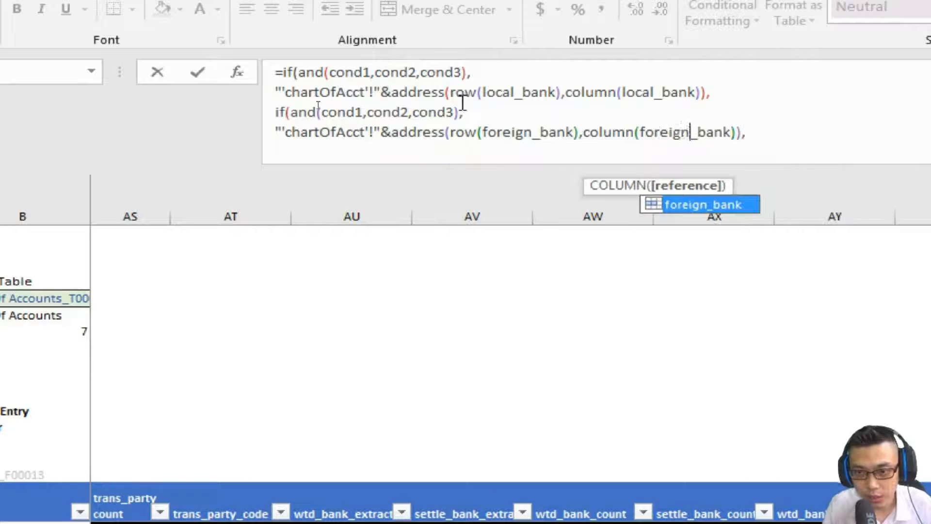
On a new formula line, add 0 as the final false result and close both IF functions.
key("End")
key("alt+Return")
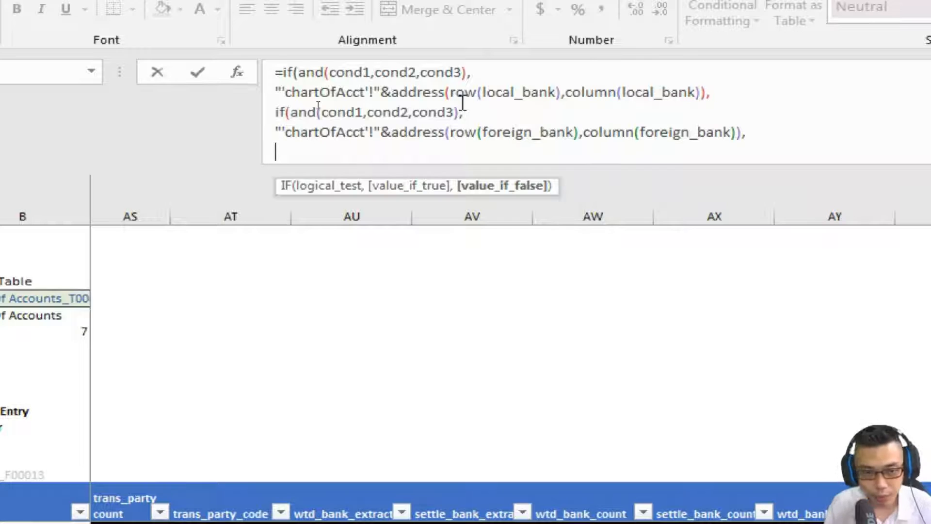
type("0))")
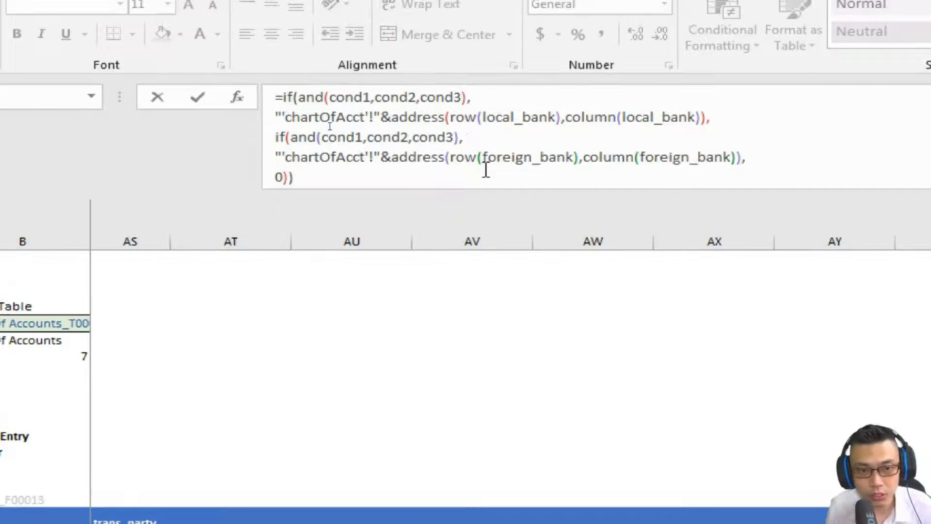
Replace cond1 in the first AND test with [@[settle_bank_curr]]<>"", referencing the same row's settlement currency cell.
left_click(337, 99)
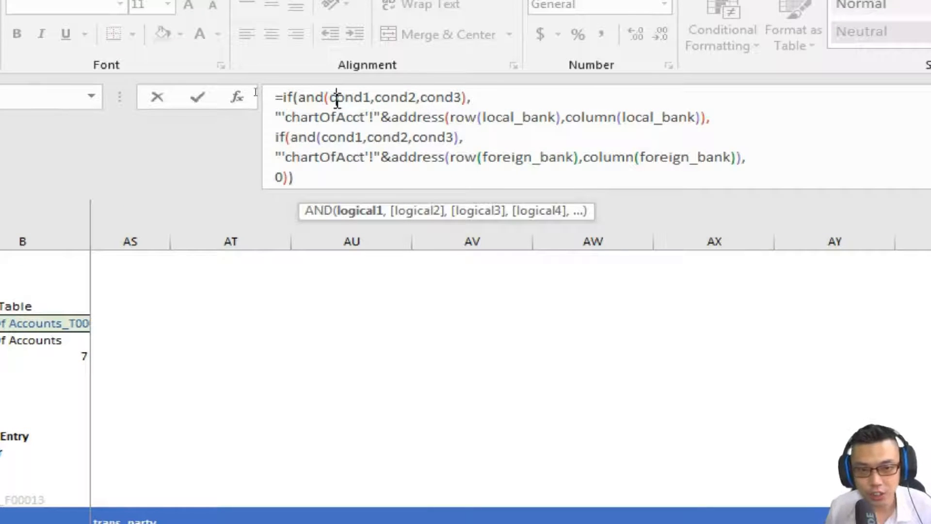
double_click(337, 98)
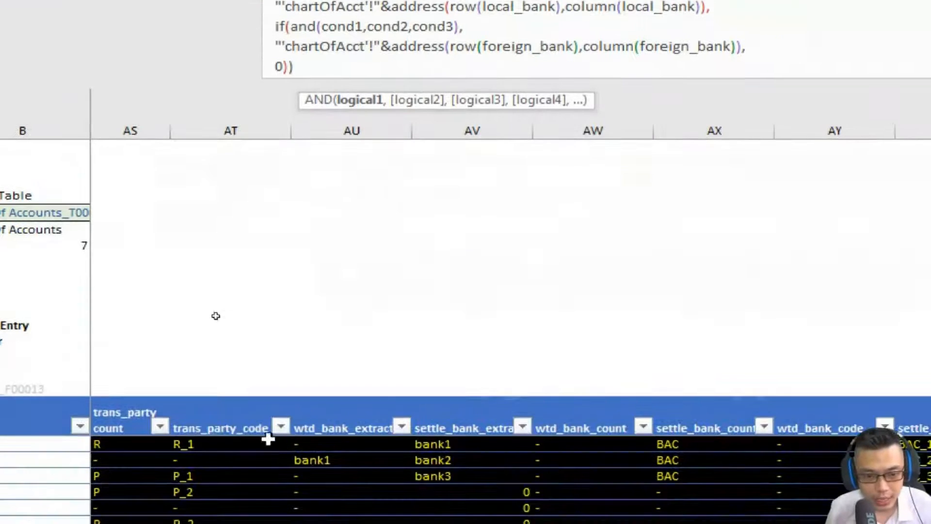
left_click(129, 453)
key("Left")
key("Up")
key("Left")
key("Left")
key("Left")
key("Left")
key("Left")
key("Left")
key("Left")
key("Left")
key("Left")
key("Left")
key("Left")
key("Left")
key("Left")
key("Left")
key("Left")
key("Left")
key("Left")
key("Left")
key("Left")
key("Left")
key("Left")
key("Right")
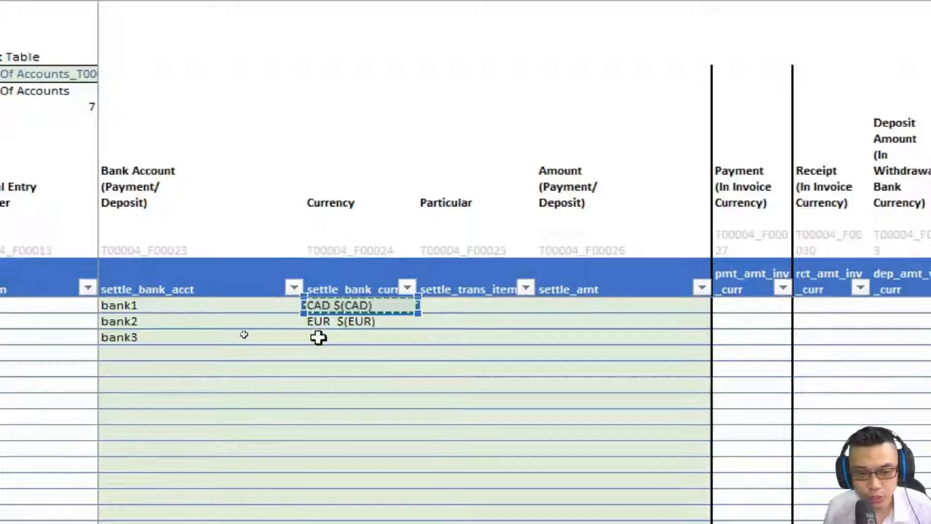
type("<>\"\",cond2,cond3),")
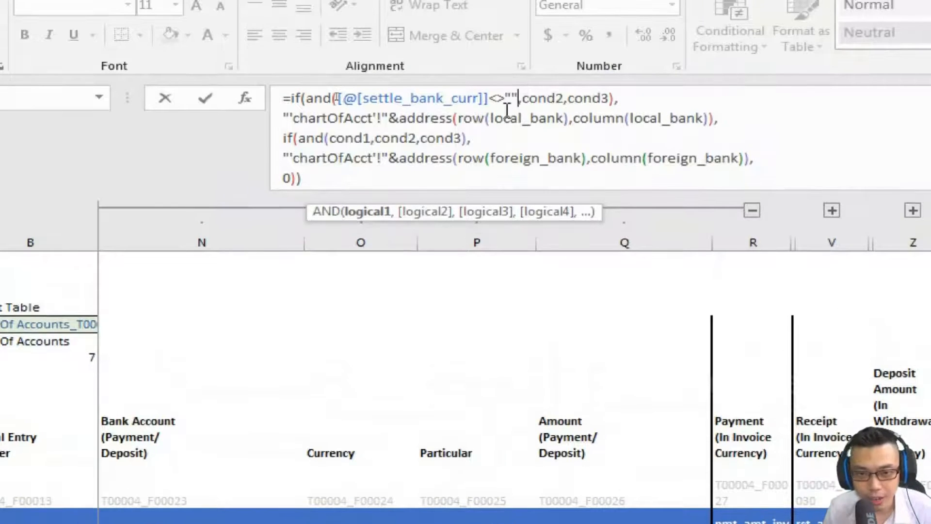
Replace cond2 in the first AND test with an OR function holding two empty, comma-separated arguments.
left_click(541, 102)
key("Right")
key("Right")
key("Right")
key("BackSpace")
key("BackSpace")
key("BackSpace")
key("BackSpace")
key("BackSpace")
type("or()")
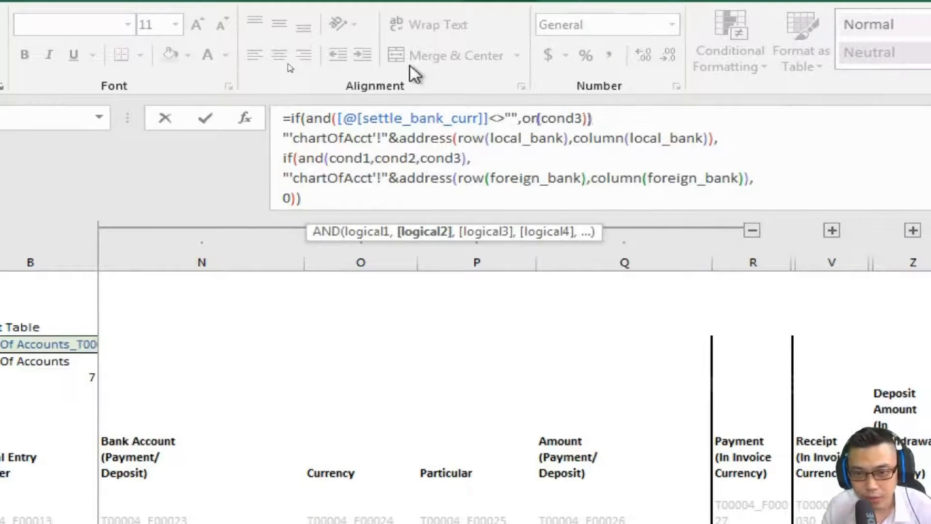
key("Left")
type(",")
key("Left")
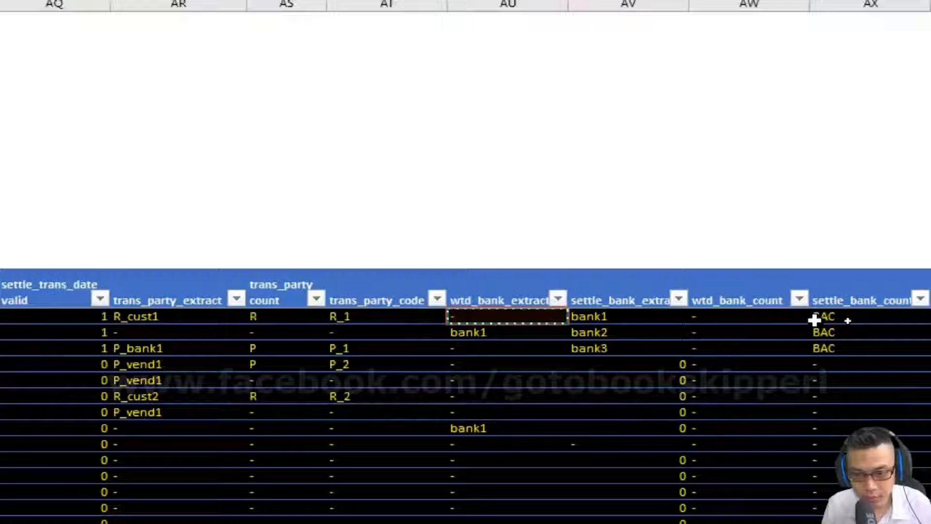
Fill the OR function with the conditions [@[wtd_bank_code]]<>"-" and [@[settle_bank_code]]<>"-", referencing the same row's cells.
left_click(404, 318)
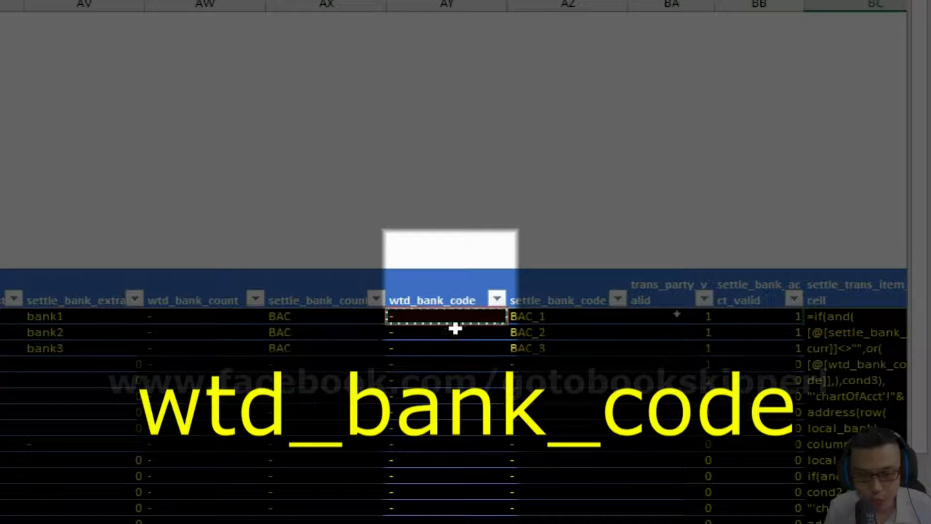
type("<>")
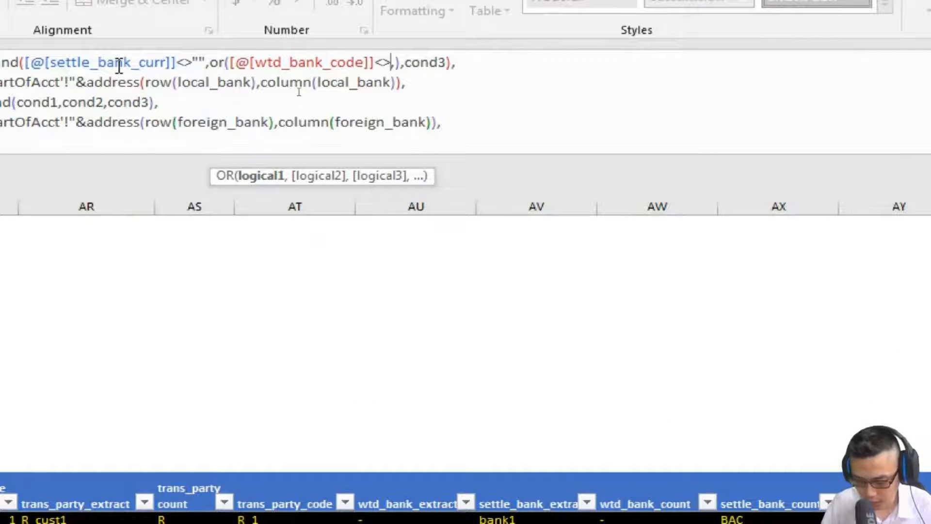
type("\"-\",")
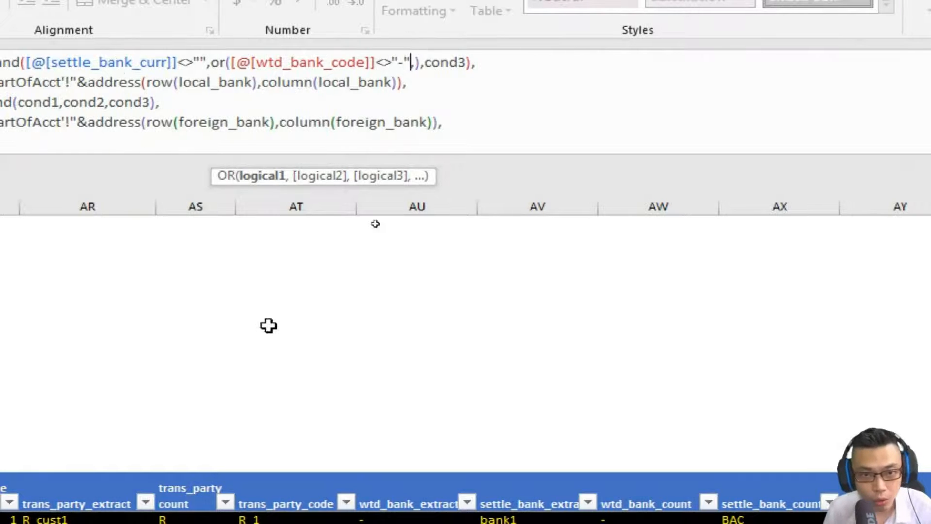
type(")")
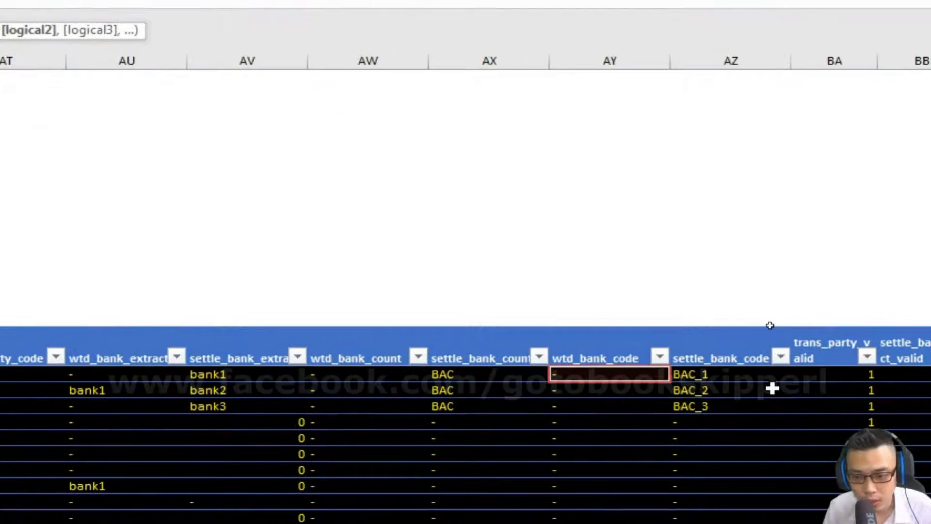
left_click(766, 379)
type("<>\"-\",[@[settle_bank_code]]<>\"-\"),cond3),")
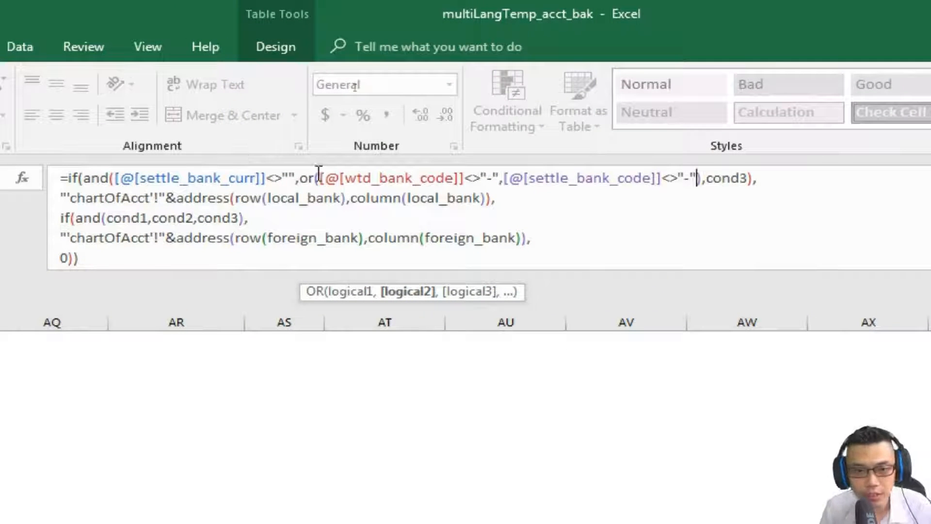
left_click_drag(305, 179, 703, 174)
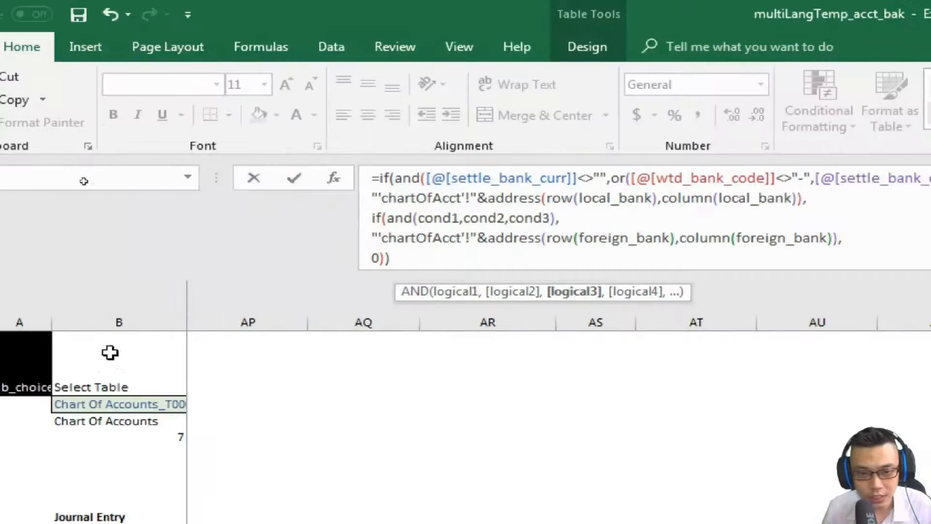
Replace cond3 in the first AND test with report_curr=[@[settle_bank_curr]], referencing ledger currency cell D2 and the row's settlement currency.
key("ctrl+Home")
key("Right")
key("Down")
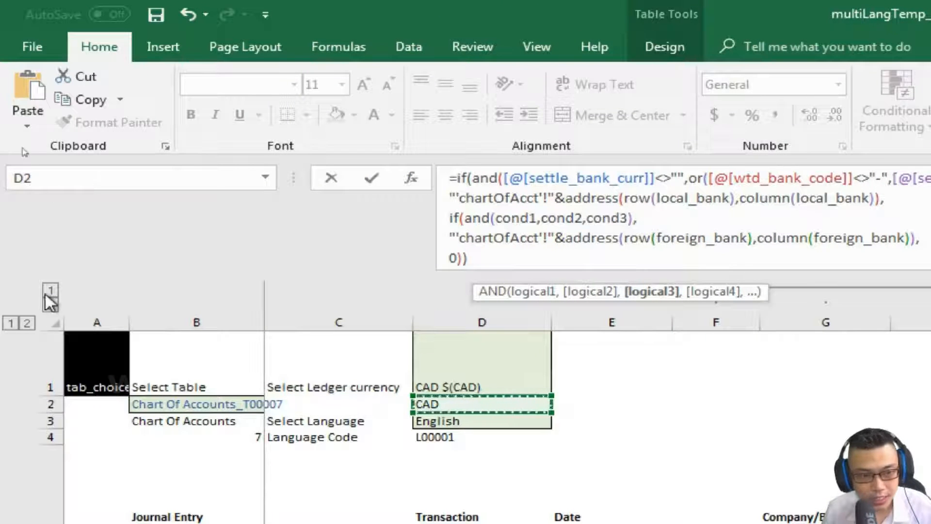
key("Up")
left_click(498, 405)
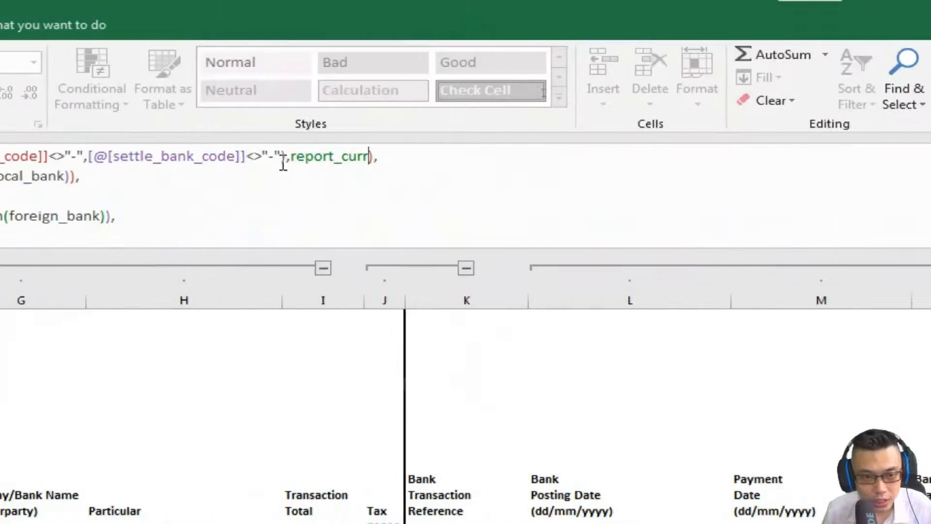
type("=")
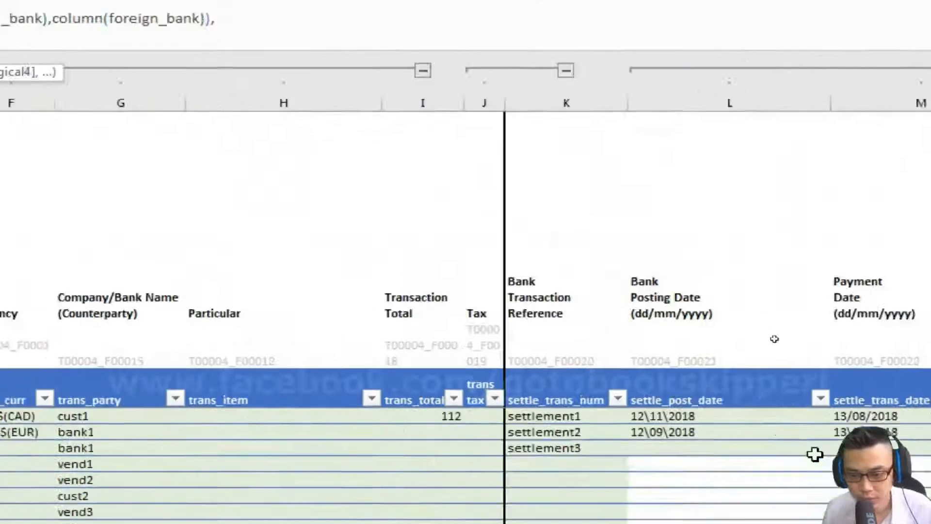
left_click(739, 407)
left_click(543, 404)
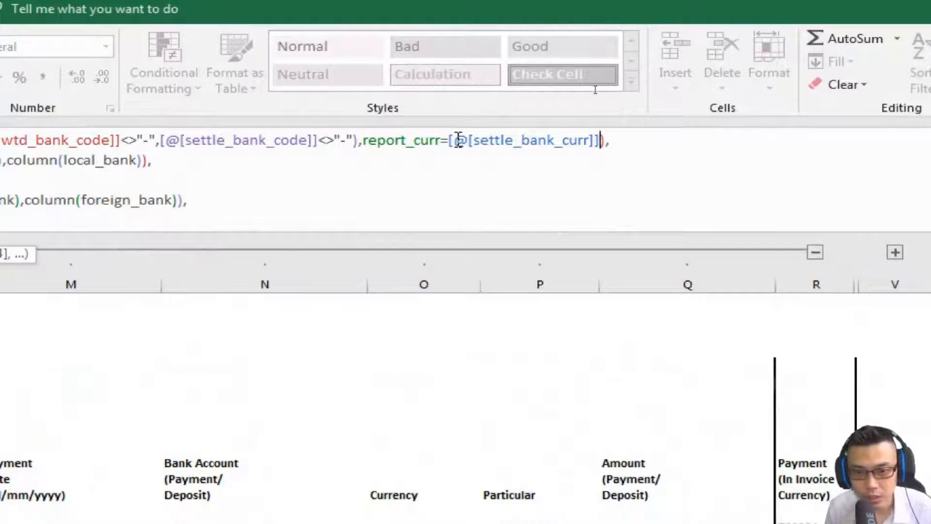
Wrap the settle_bank_curr reference in the currency comparison in a LEFT function that returns 3 characters.
left_click(449, 140)
type("left")
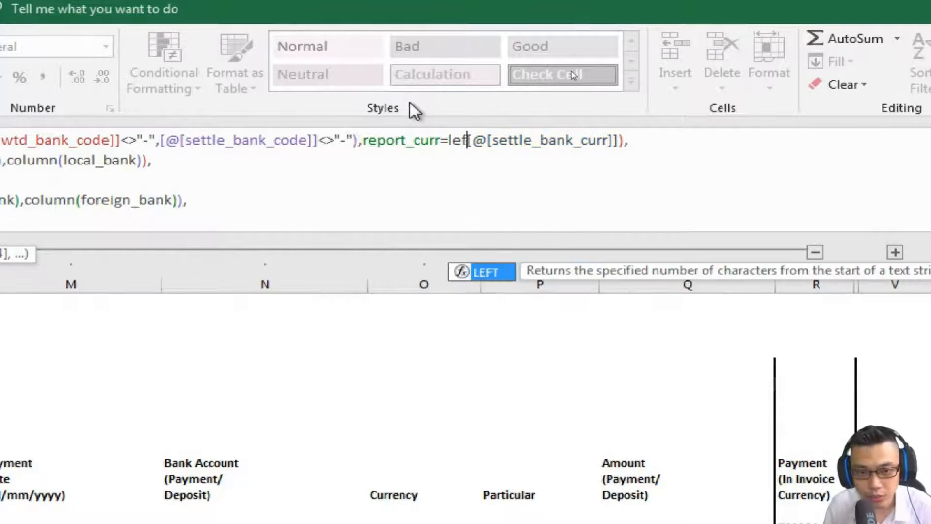
type("(")
left_click(652, 145)
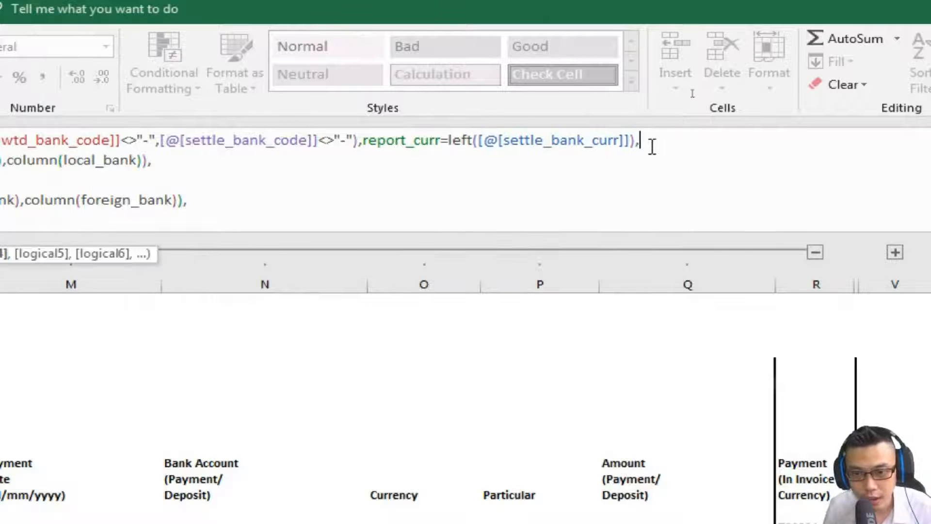
key("Left")
key("Left")
type(",3)")
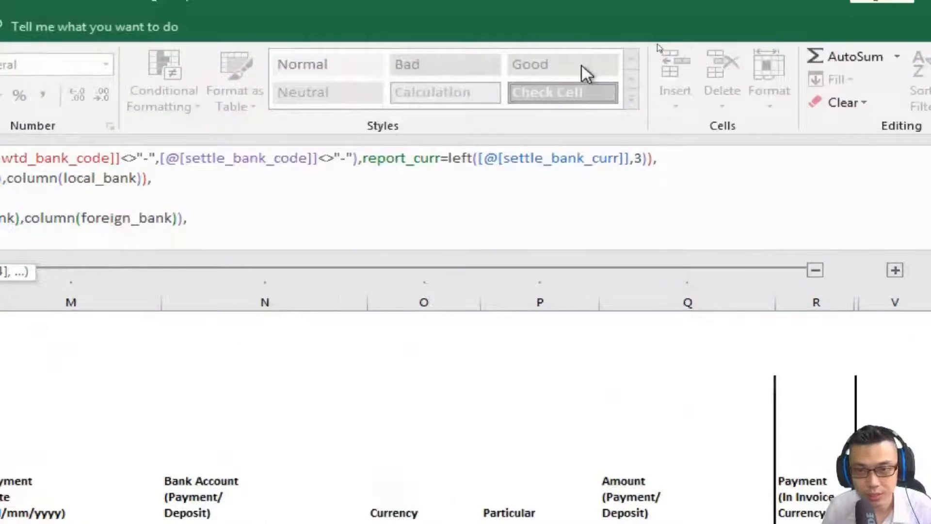
Copy the completed first IF/AND test and paste it over the nested IF's placeholder test with cond1, cond2 and cond3.
left_click(118, 162)
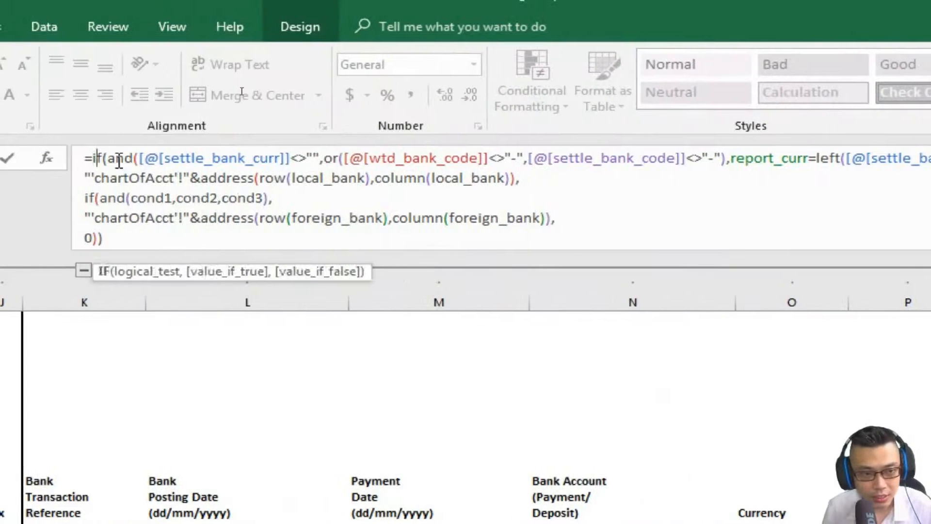
key("Left")
key("shift+End")
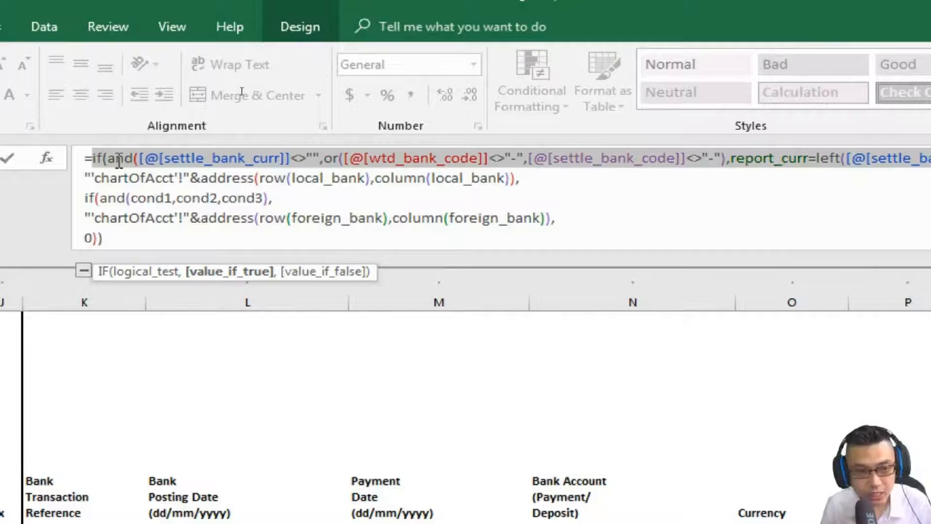
left_click(133, 207)
key("Home")
key("shift+Right")
key("shift+Right")
key("shift+Right")
key("shift+Right")
key("shift+Right")
key("shift+Right")
key("shift+Right")
key("shift+Right")
key("shift+Right")
key("shift+Right")
key("shift+Right")
key("shift+Right")
key("shift+Right")
key("shift+Right")
key("shift+Right")
key("shift+Right")
key("shift+Right")
key("shift+Right")
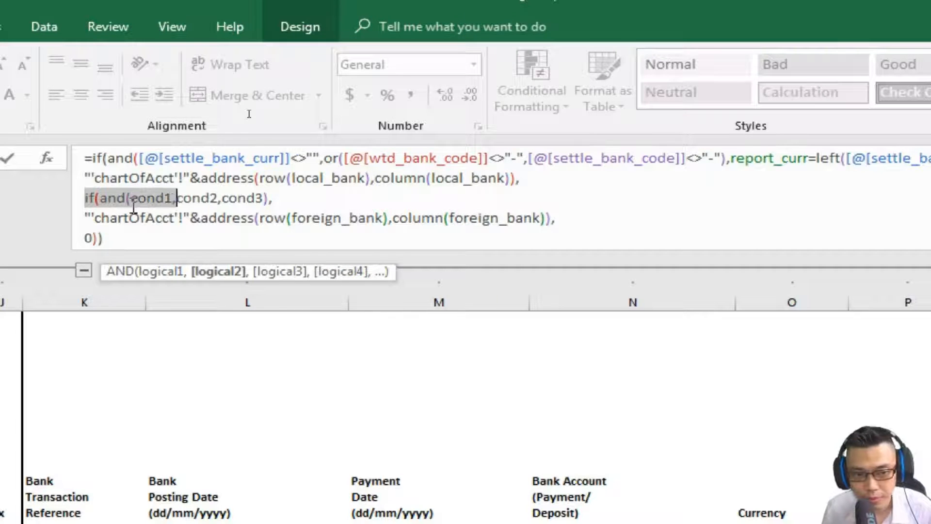
key("shift+Right")
key("shift+Right")
key("shift+Right")
key("shift+Right")
key("shift+Right")
key("shift+Right")
key("shift+Right")
key("ctrl+v")
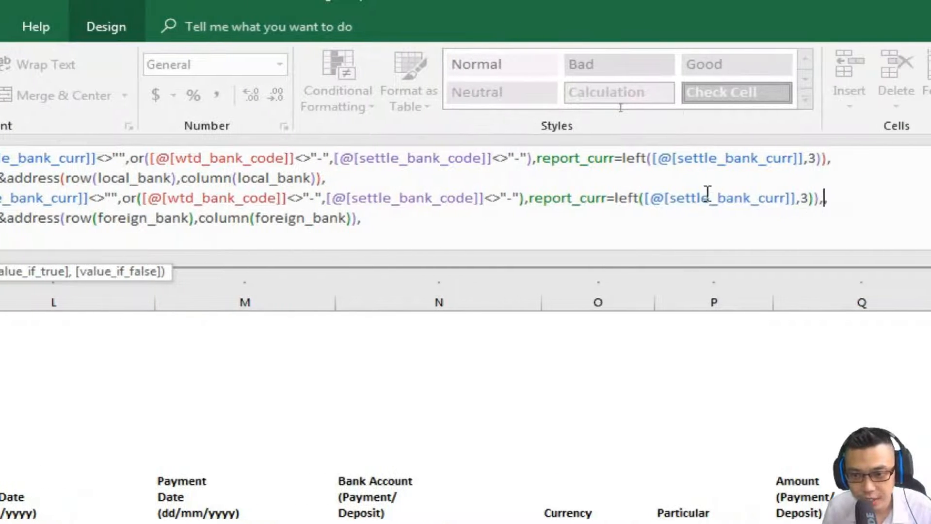
In the nested IF's test, change the comparison between report_curr and the LEFT function from equals to <>.
left_click(639, 198)
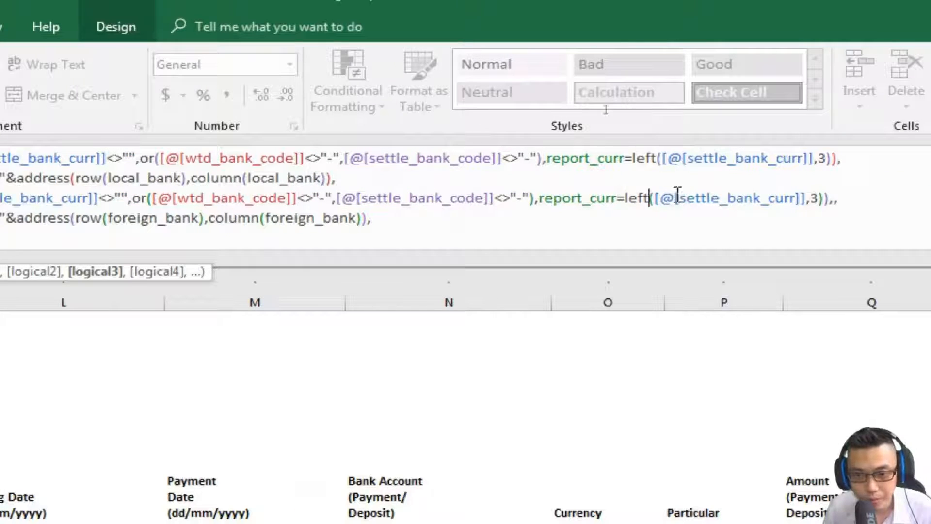
key("Left")
key("Left")
key("Left")
key("Left")
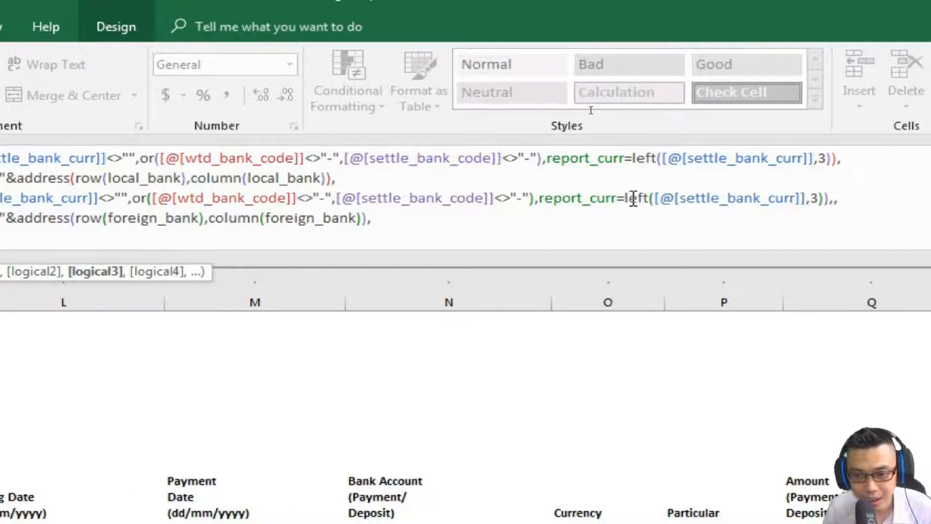
key("BackSpace")
type("<>")
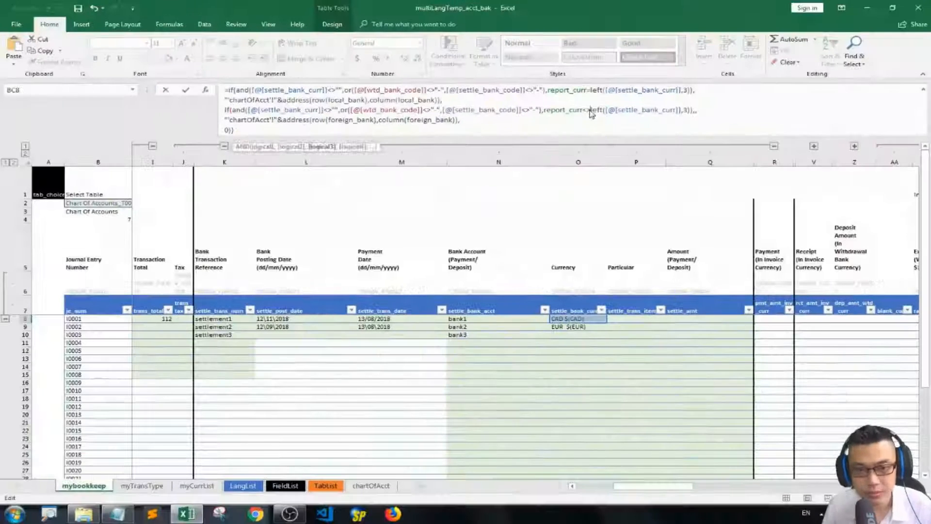
Remove the duplicate comma after the nested IF's test and commit the settle_trans_item_first cell formula.
key("Return")
left_click(469, 285)
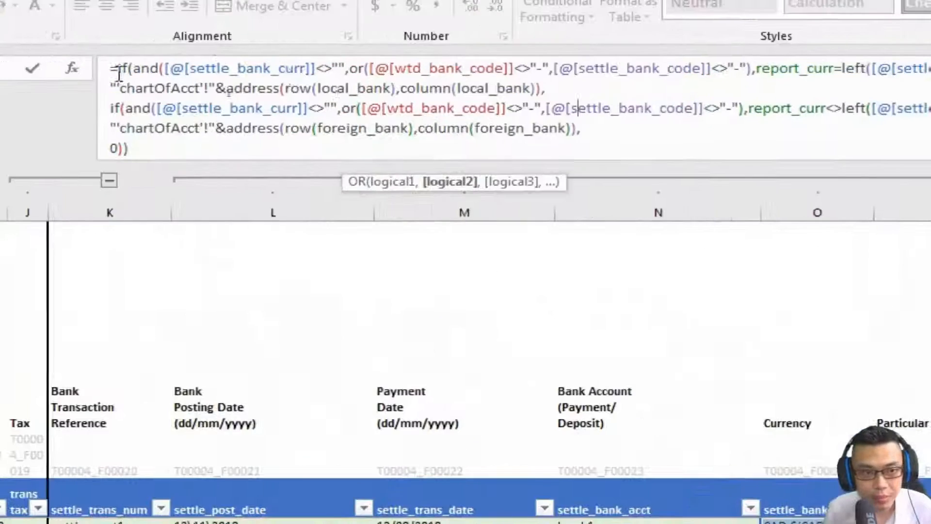
left_click(815, 109)
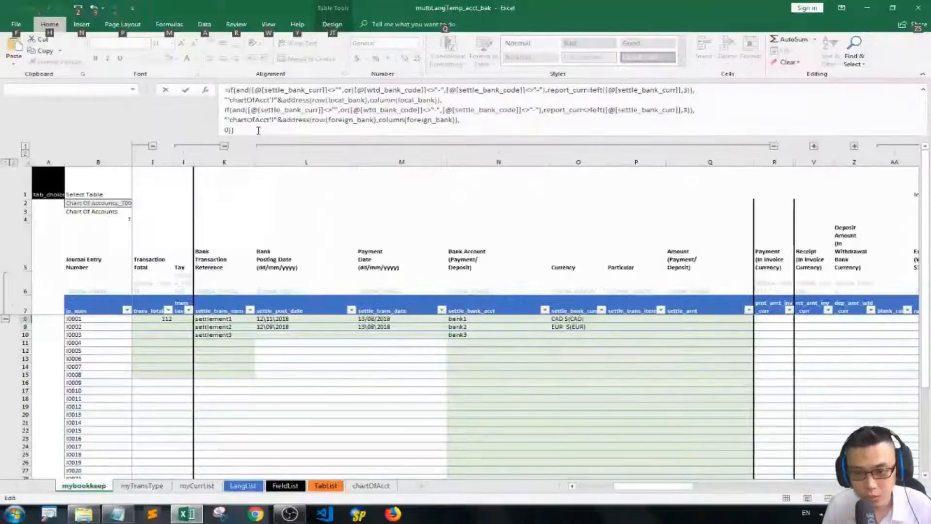
key("ctrl+Return")
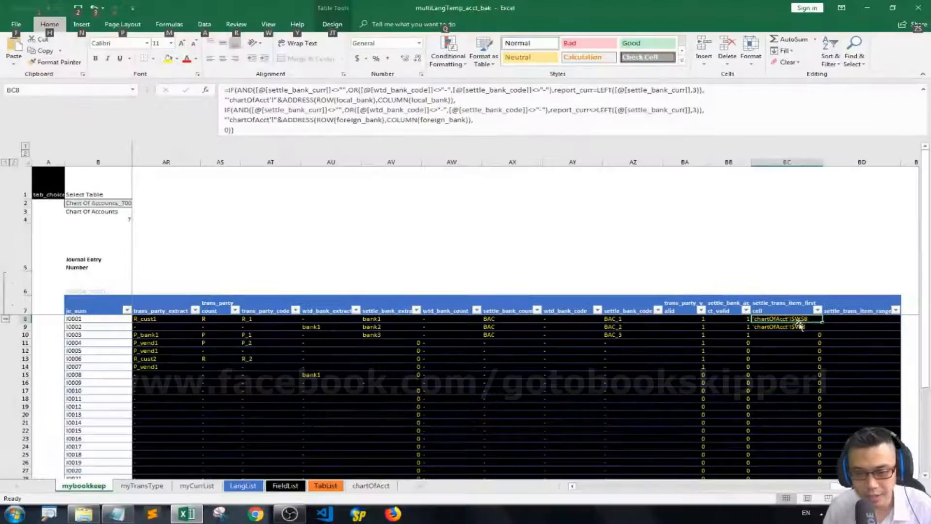
View the chartOfAcct sheet, then choose mybookkeep_T00004 as its table and follow the link back to mybookkeep.
left_click(377, 485)
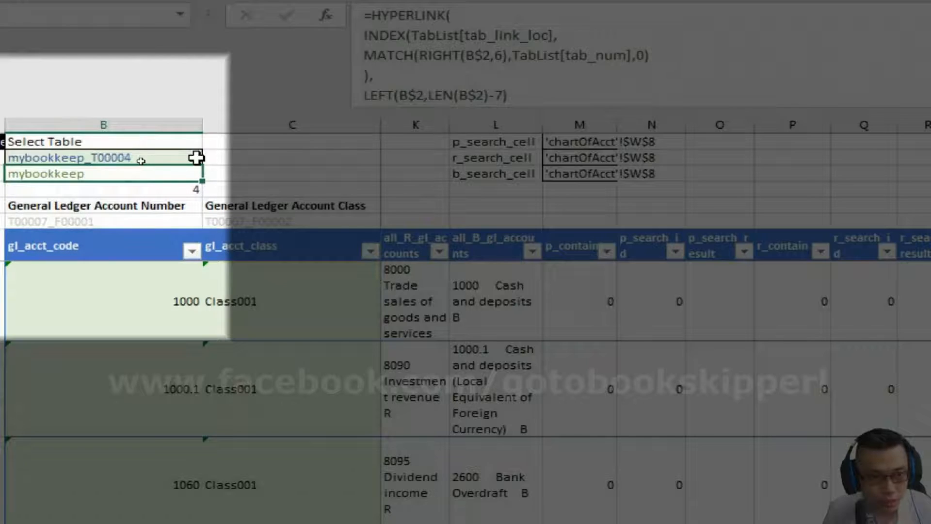
left_click(196, 157)
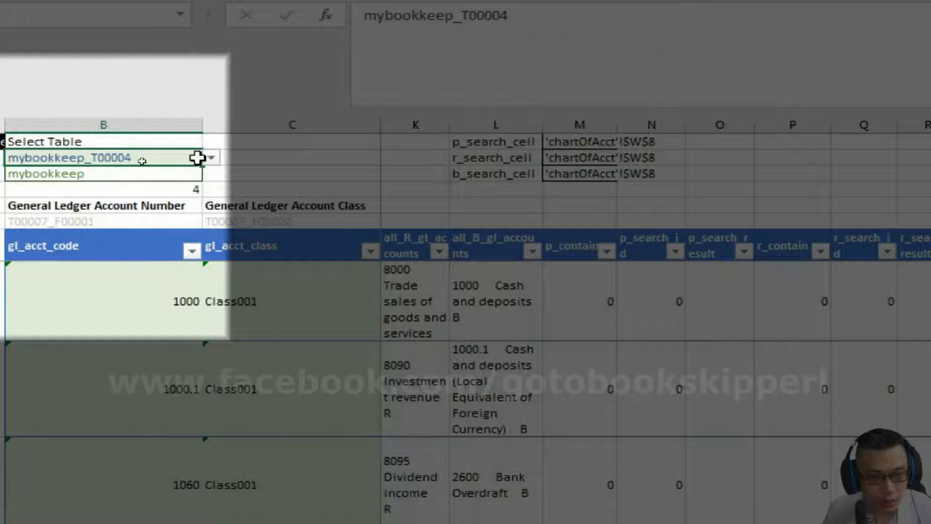
left_click(206, 159)
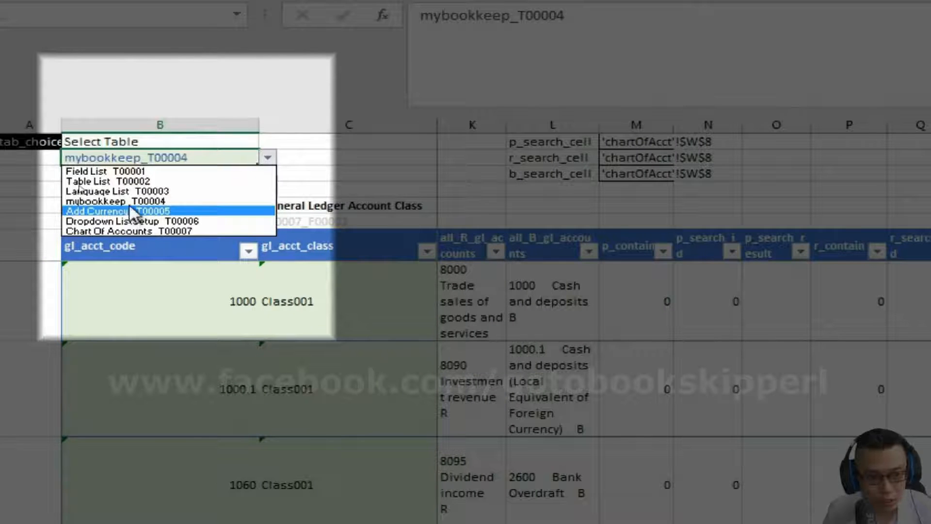
left_click(130, 202)
left_click(136, 178)
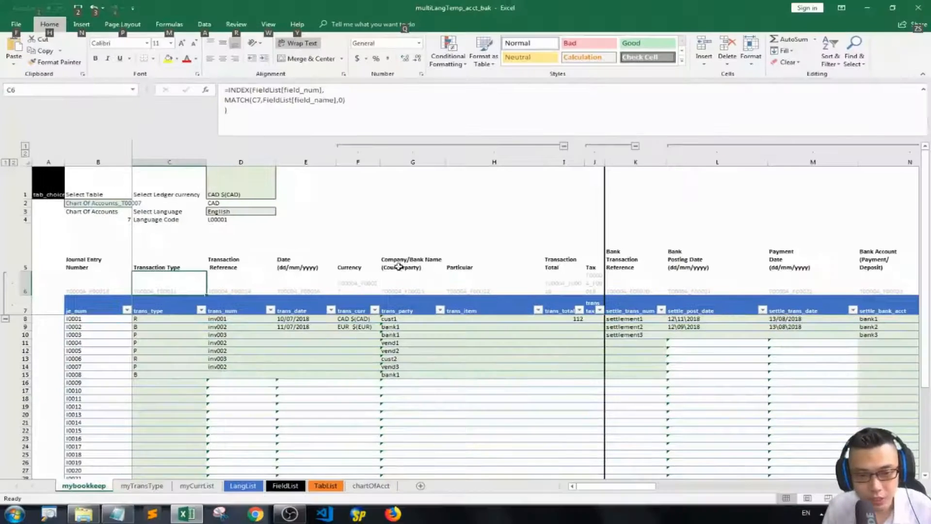
Copy the settle_trans_item_first cell formula from the first data row into the settle_trans_item_range column.
left_click(416, 304)
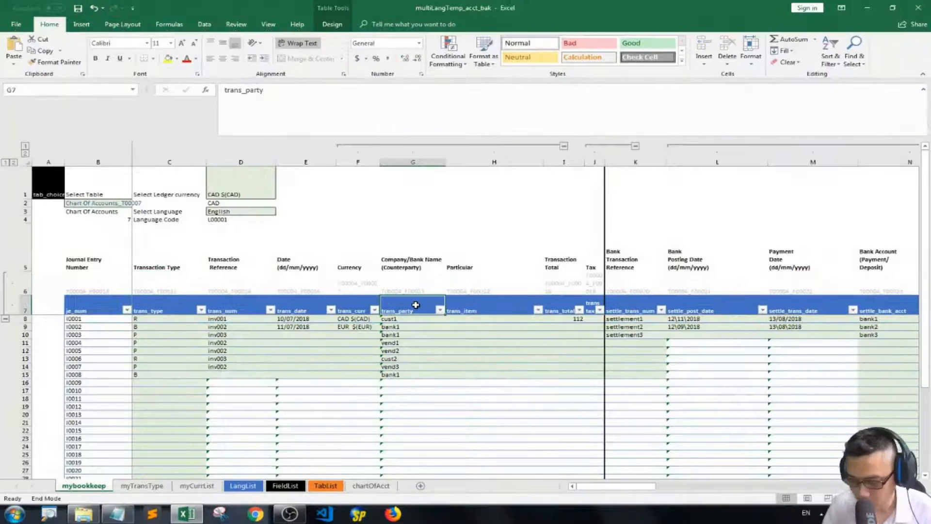
key("Right")
key("Down")
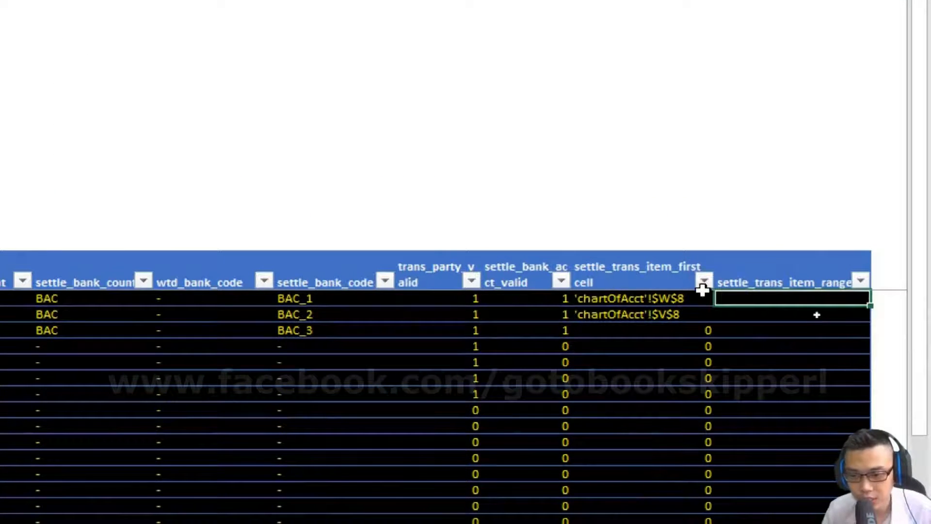
left_click(640, 303)
key("ctrl+c")
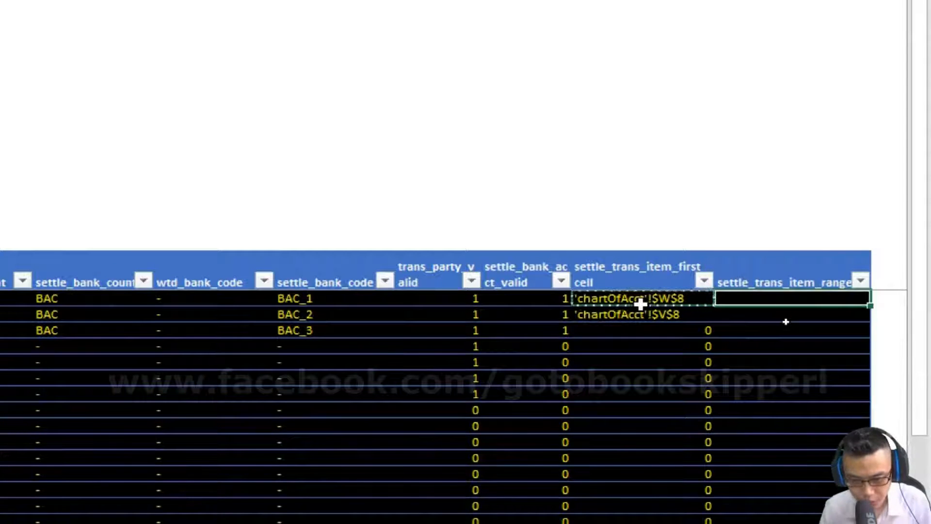
left_click(769, 321)
key("ctrl+v")
key("Escape")
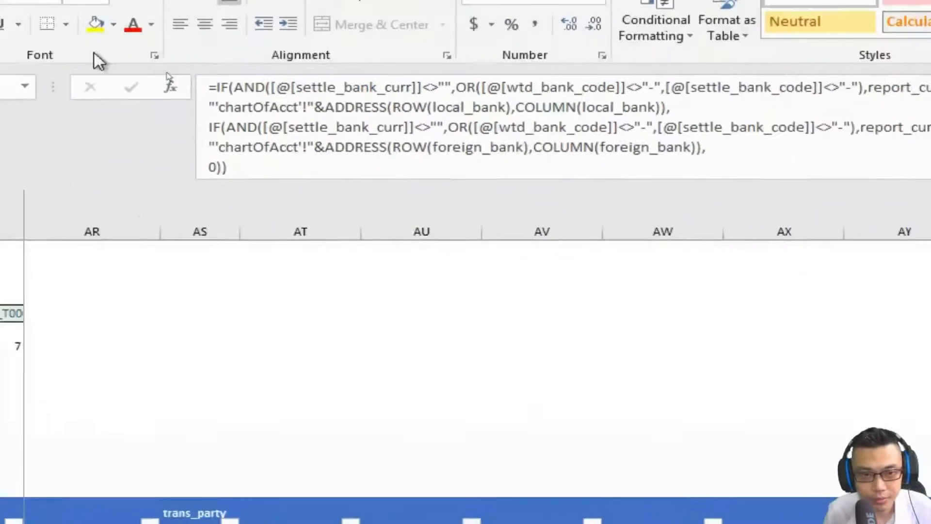
In the settle_trans_item_range formula, replace the first IF's chartOfAcct address expression for local_bank with the text "local_bank".
left_click(358, 121)
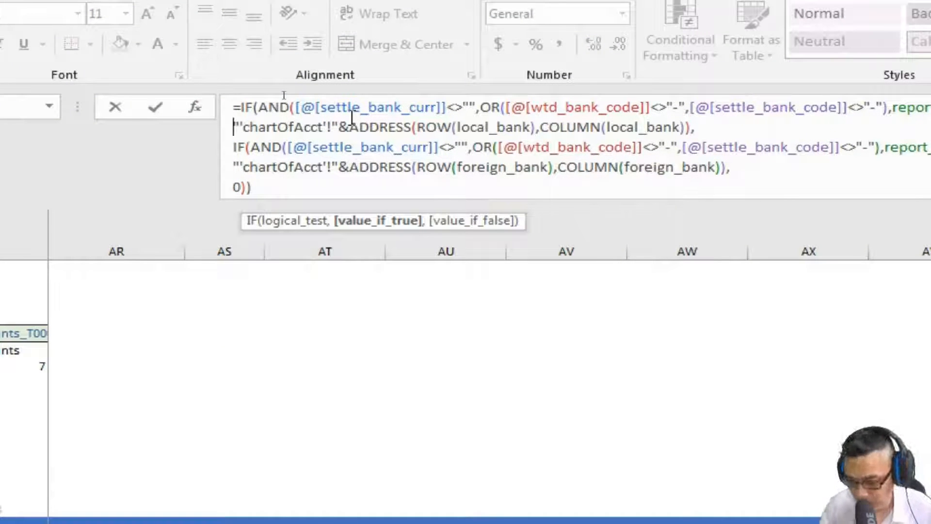
key("shift+Down")
key("shift+Up")
key("shift+Up")
key("Down")
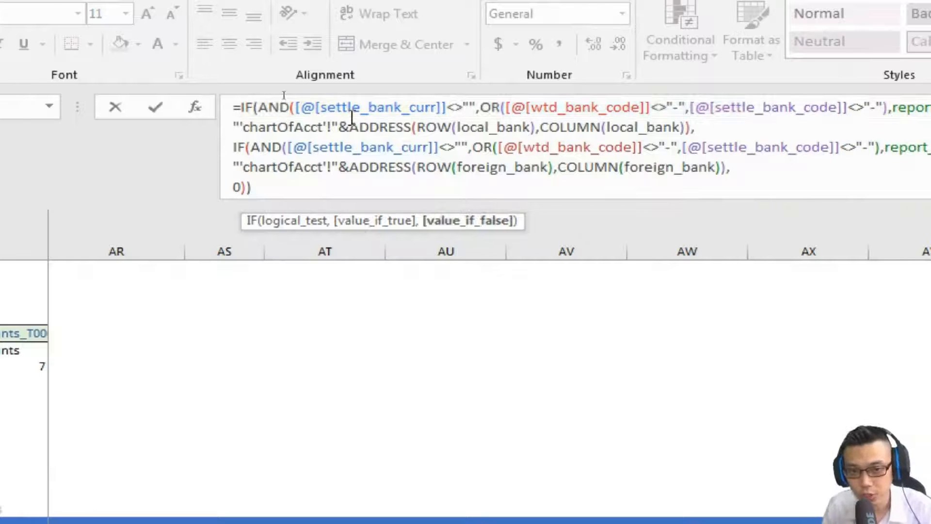
key("Home")
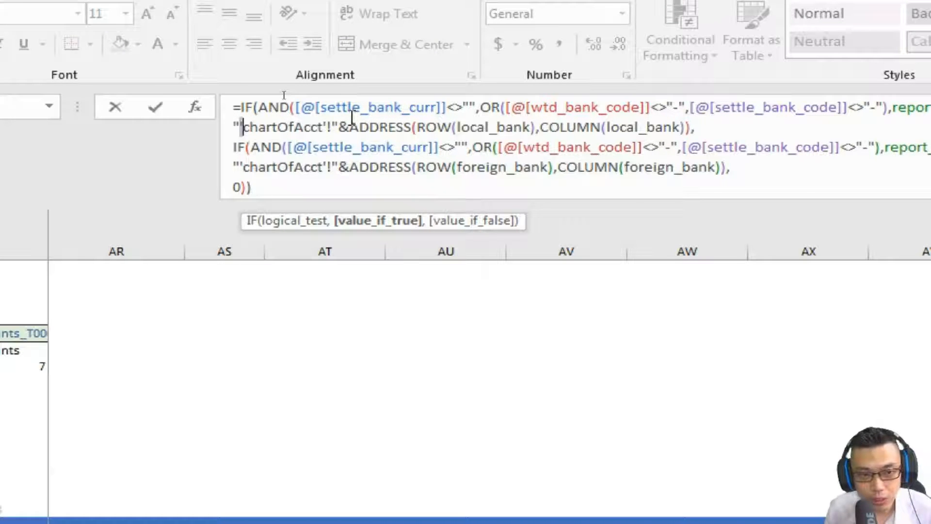
key("shift+Right")
key("shift+Right")
key("shift+Right")
key("shift+Right")
key("shift+Right")
key("shift+Right")
key("shift+Right")
key("shift+Right")
key("shift+Right")
key("shift+Right")
key("shift+Right")
key("shift+Right")
key("shift+Right")
key("shift+Right")
key("shift+Right")
key("shift+Right")
key("shift+Right")
key("shift+Right")
key("shift+Right")
key("shift+Right")
key("shift+Right")
key("shift+Right")
key("shift+Right")
key("shift+Right")
key("shift+Right")
key("shift+Right")
key("shift+Right")
key("shift+Right")
key("shift+Right")
key("shift+Right")
key("shift+Right")
type("\"\"")
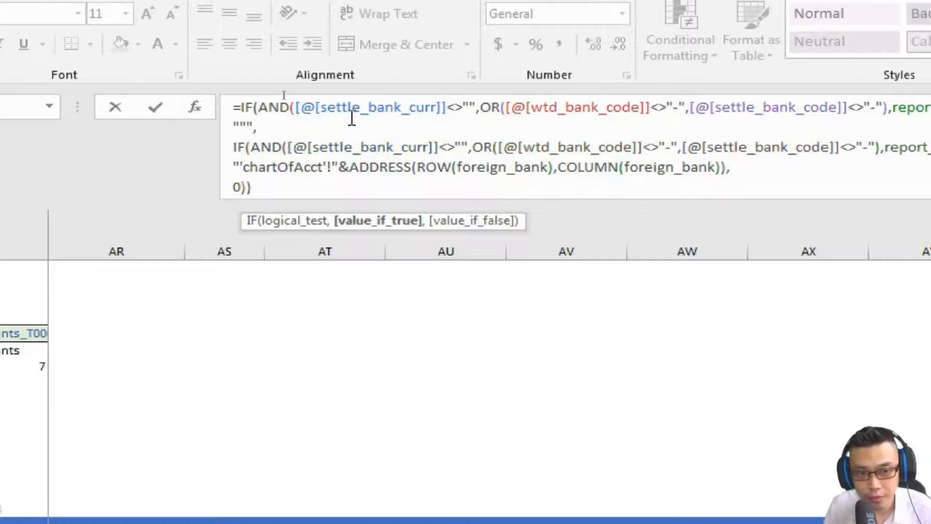
key("BackSpace")
key("Left")
type("local_bank")
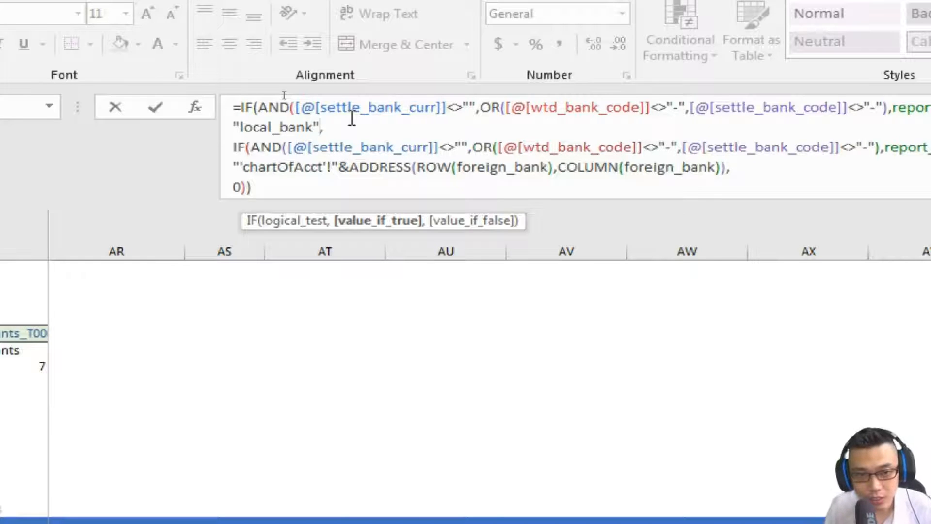
Replace the nested IF's chartOfAcct address expression with the text "foreign_bank" and commit the settle_trans_item_range formula.
key("Down")
key("Down")
key("Left")
key("Left")
key("Left")
key("Left")
key("Left")
key("Left")
key("Left")
key("Left")
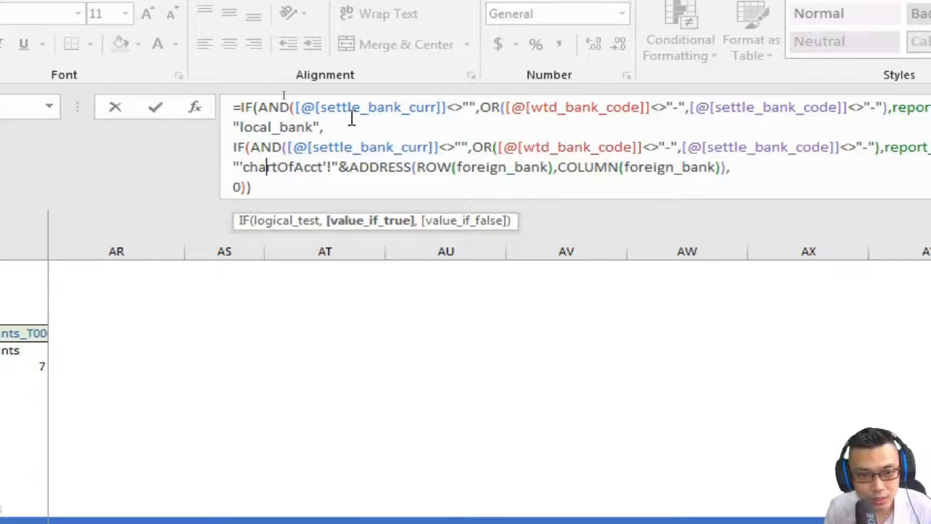
key("Up")
key("Up")
key("Home")
key("shift+Down")
key("shift+Left")
key("shift+Left")
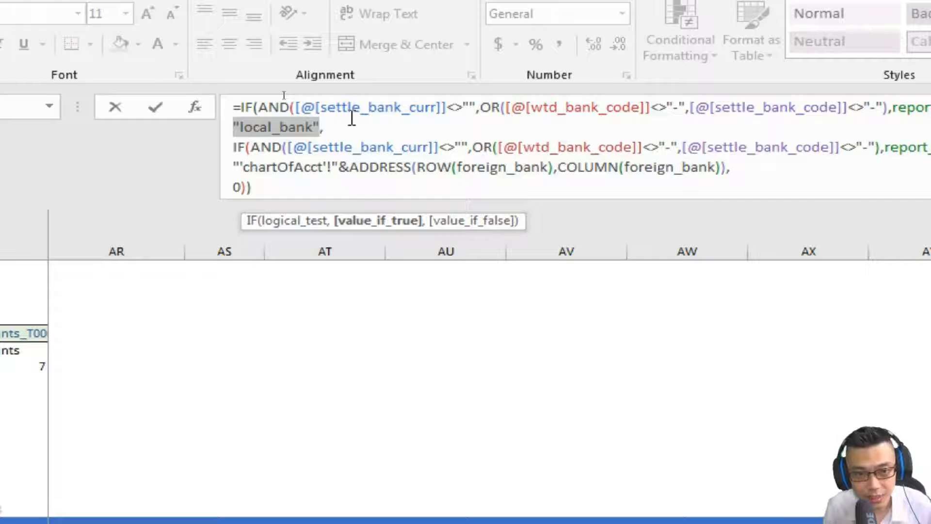
key("Down")
key("Down")
key("shift+End")
key("shift+Left")
key("shift+Left")
key("shift+Right")
key("ctrl+v")
key("BackSpace")
key("BackSpace")
key("BackSpace")
key("BackSpace")
key("BackSpace")
type("foreign")
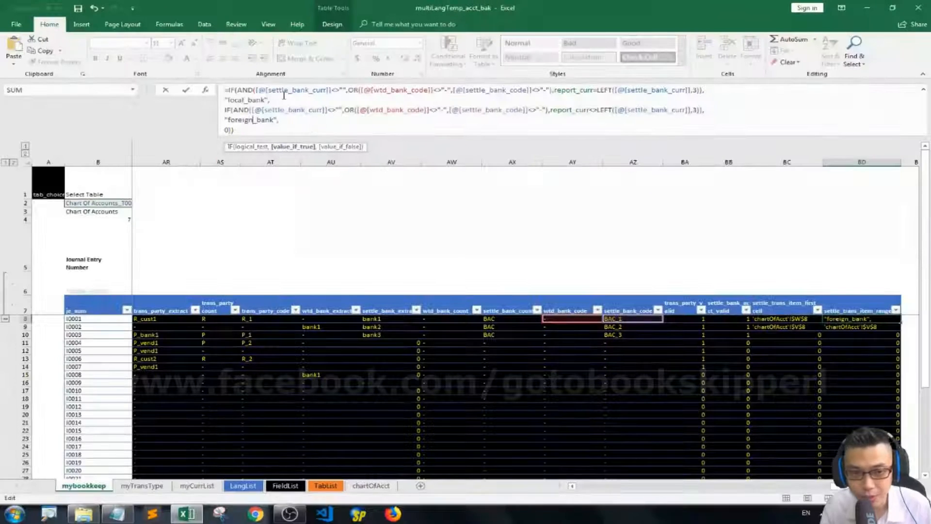
Compare the settle_trans_item_first cell and settle_trans_item_range results in the first two data rows.
left_click(795, 318)
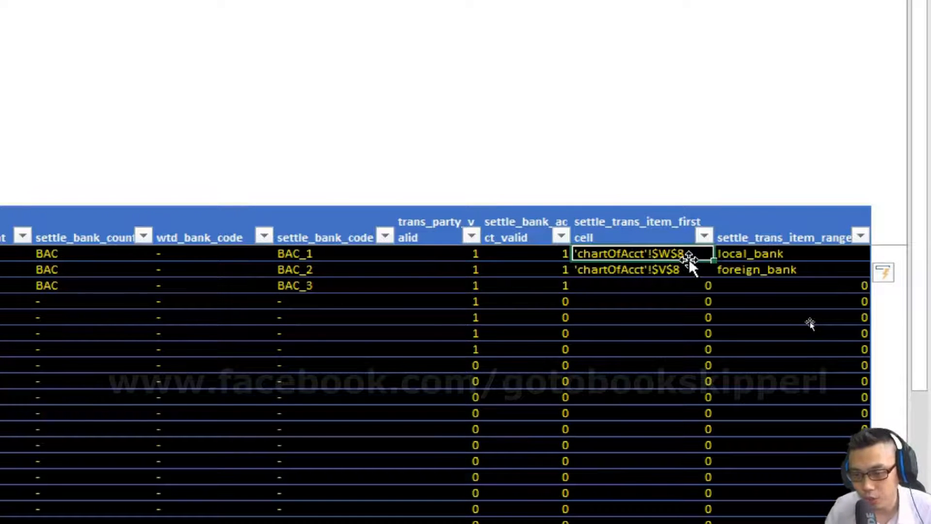
left_click(771, 257)
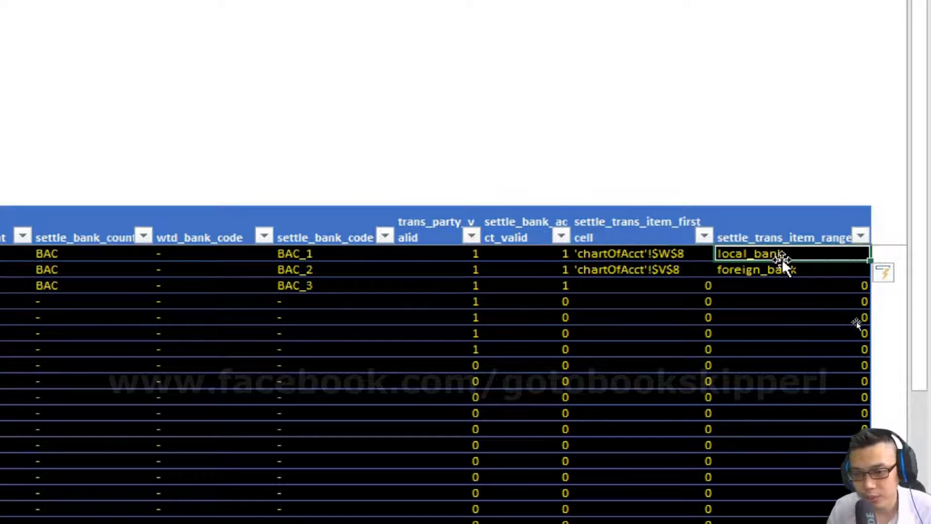
left_click(647, 267)
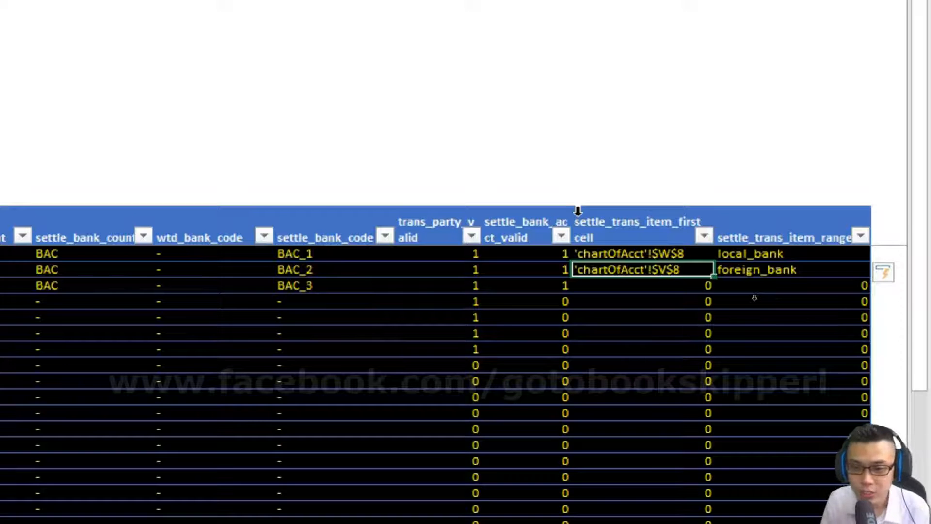
key("Right")
key("Left")
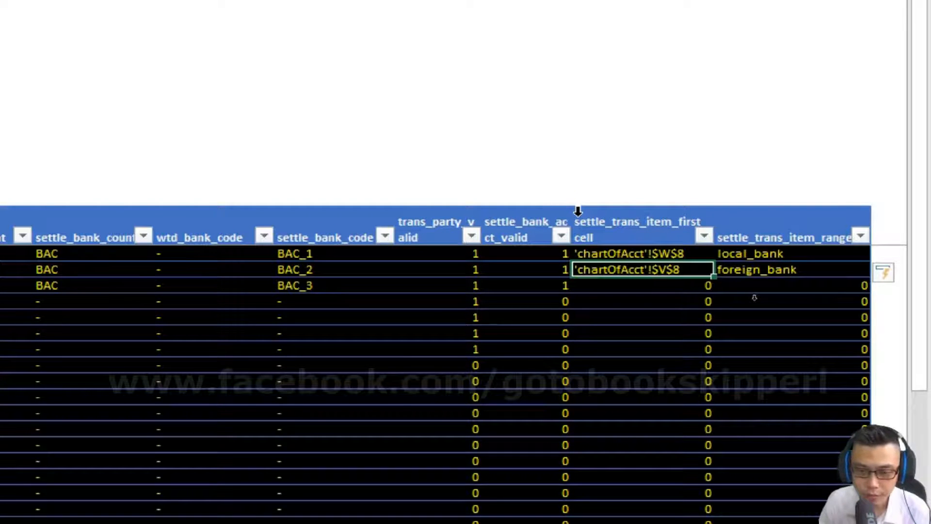
key("Right")
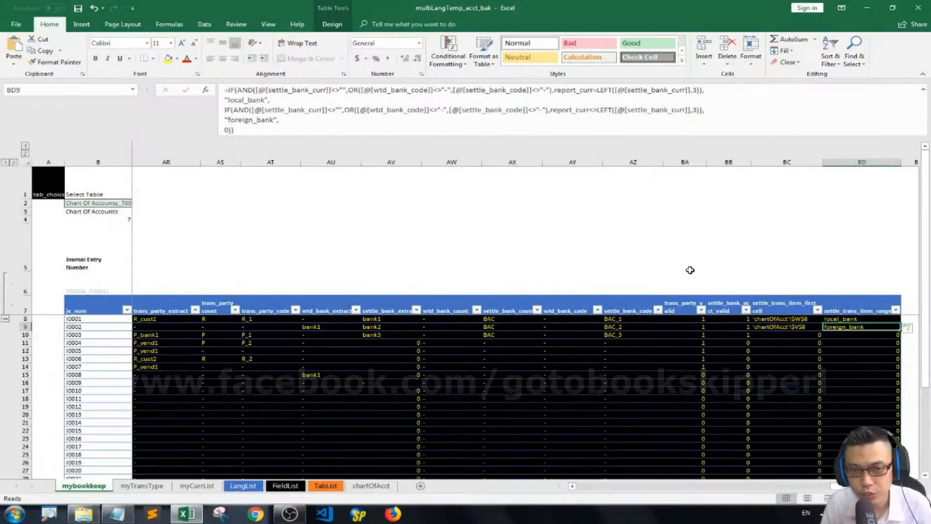
Test the formula =INDIRECT(RawData[@[settle_trans_item_first_cell]]) in blank cell BF8 and clear the cell again.
key("Right")
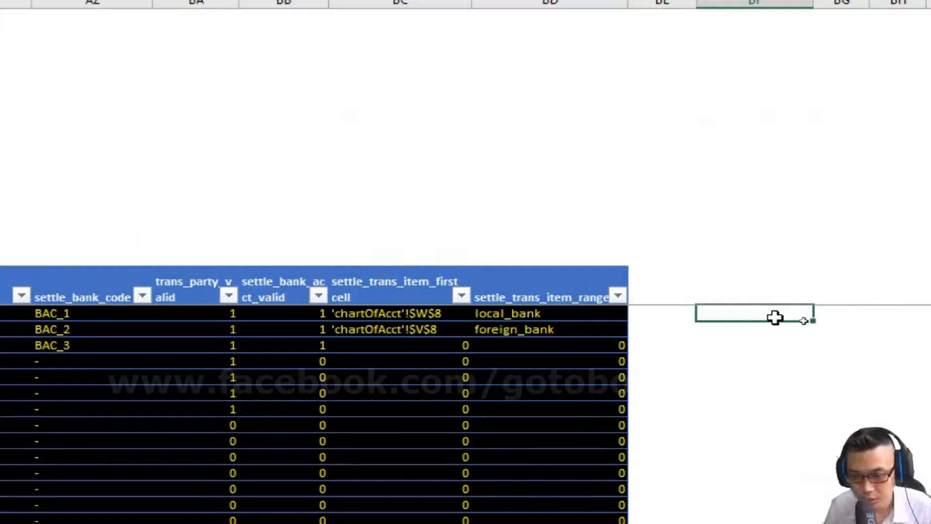
left_click(437, 316)
key("ctrl+Return")
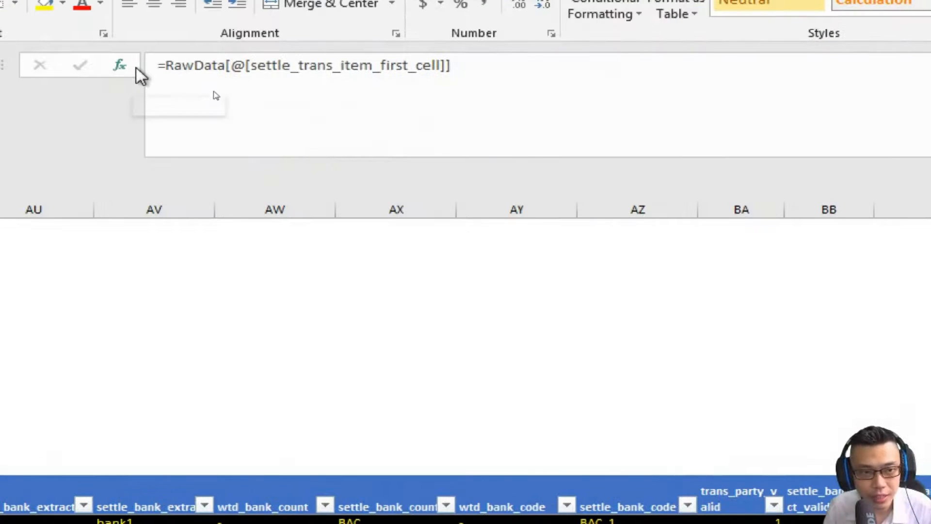
key("F2")
key("Home")
key("Right")
type("indirect(")
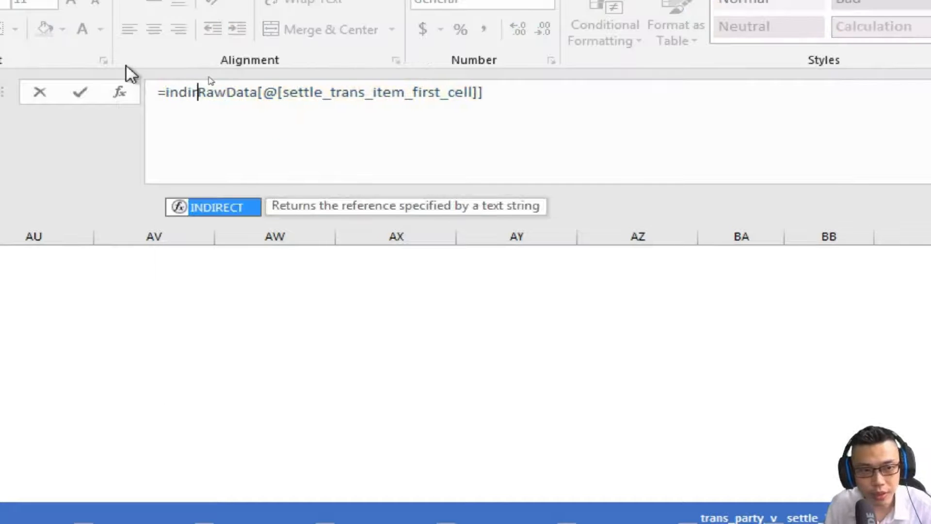
key("End")
type(")")
key("ctrl+Return")
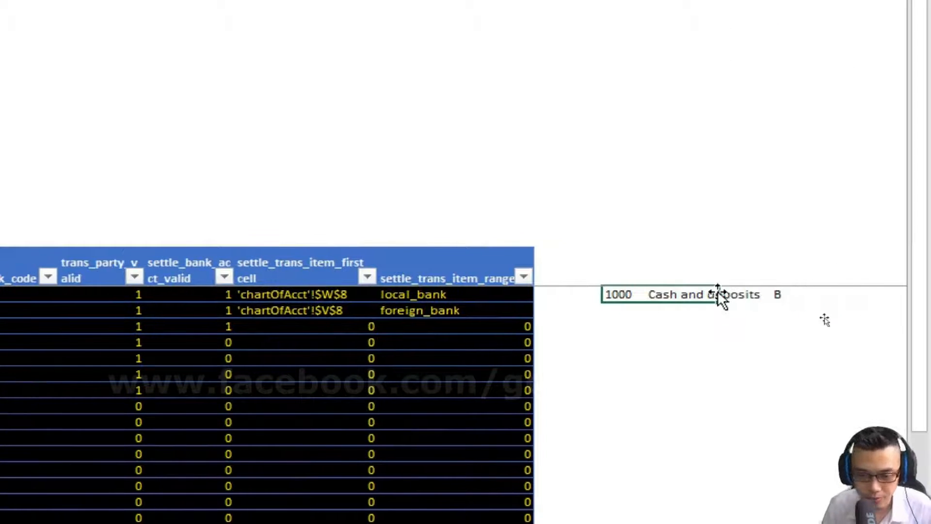
key("Delete")
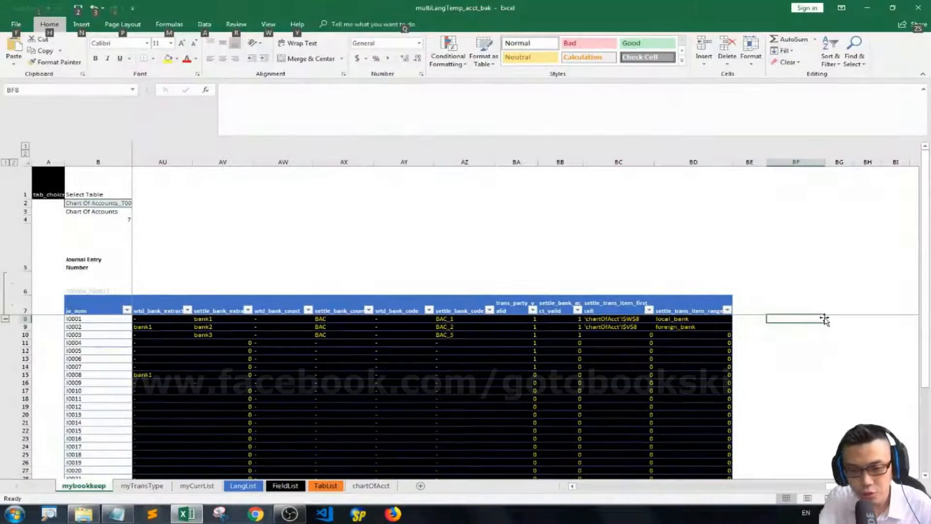
Open the defined name return_settle_trans_item_first_cell for editing, review its INDIRECT reference, and close the list of names.
key("ctrl+F3")
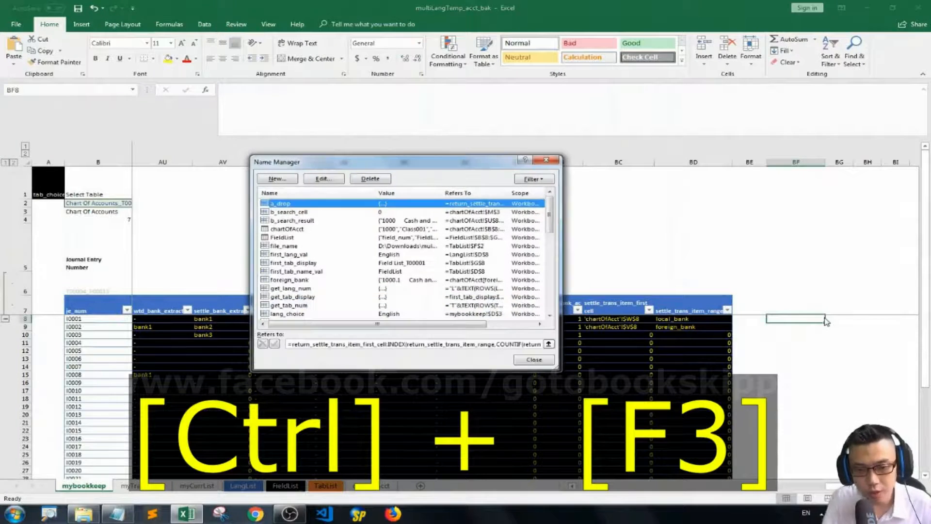
left_click(333, 289)
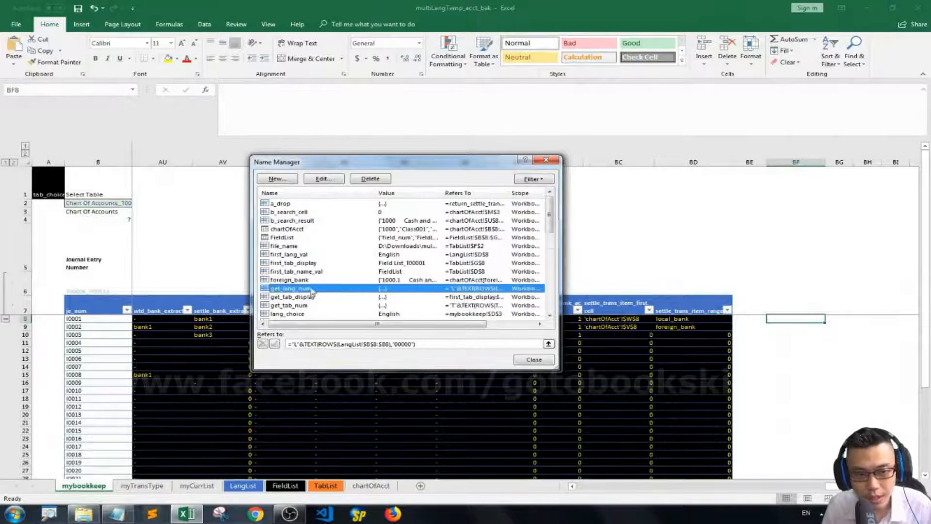
scroll(312, 291, "down", 6)
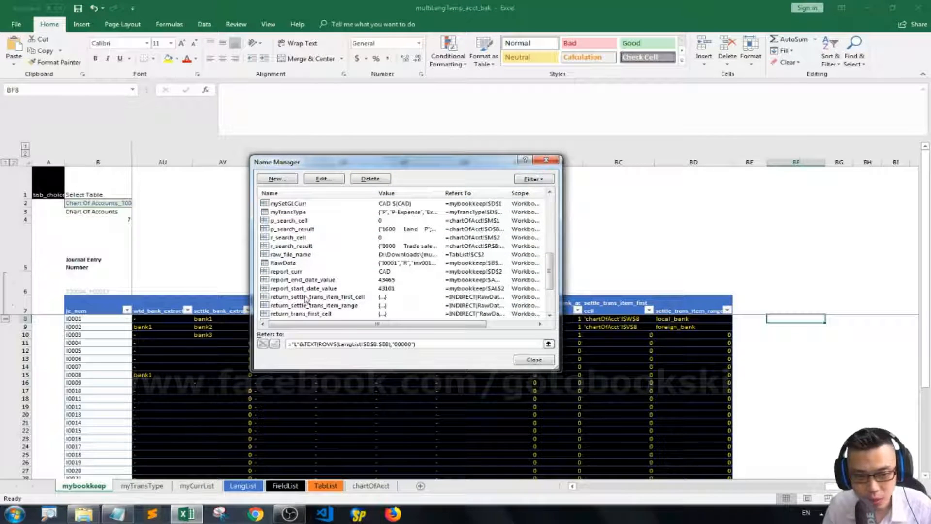
left_click(306, 297)
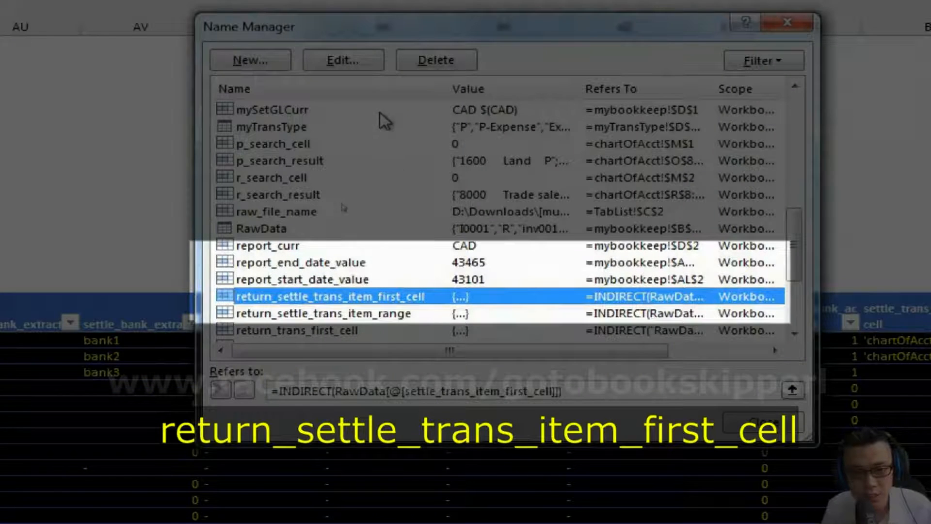
left_click(344, 67)
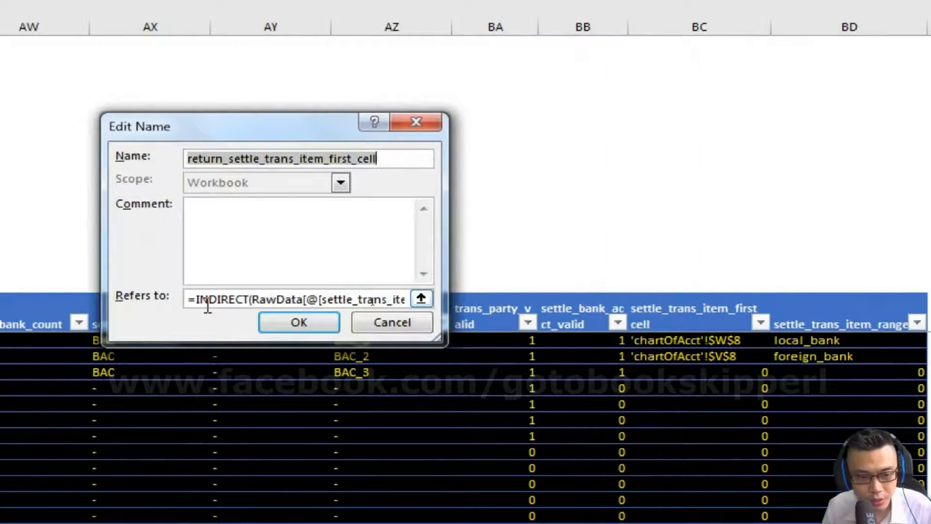
left_click(207, 306)
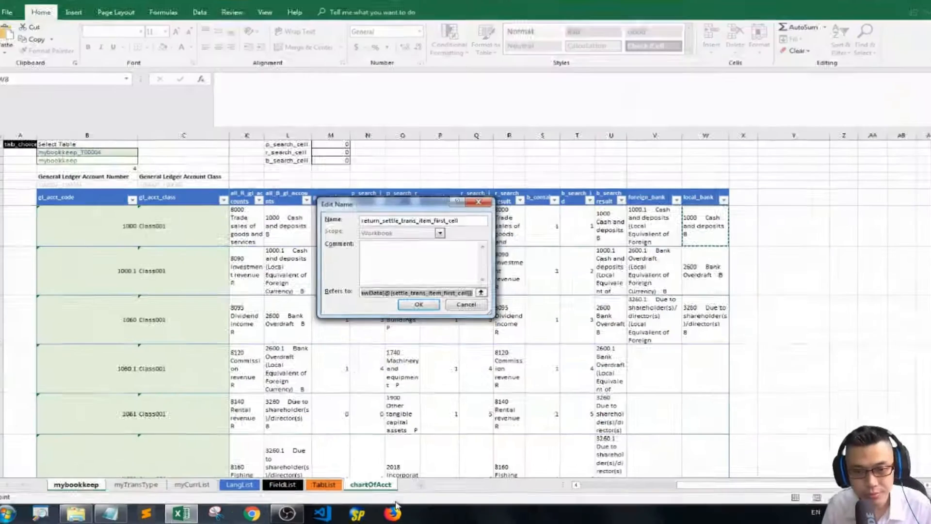
key("Return")
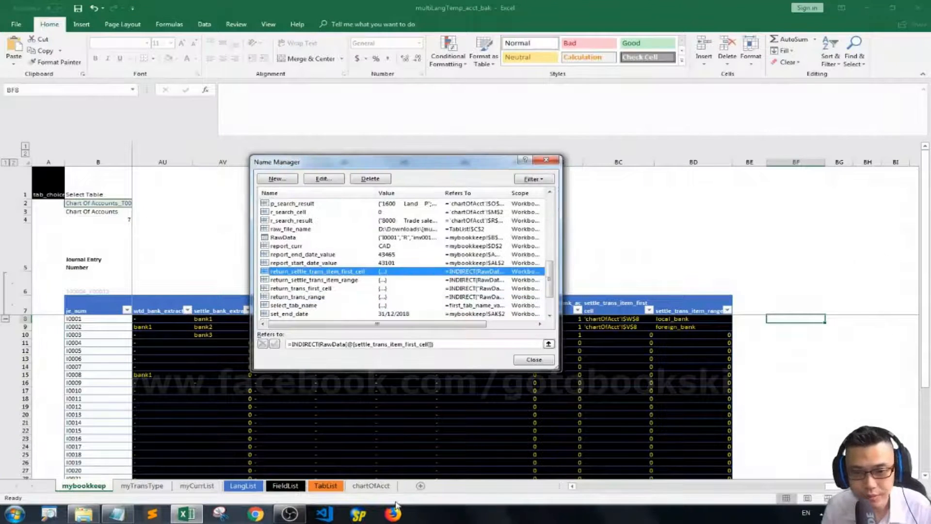
left_click(550, 360)
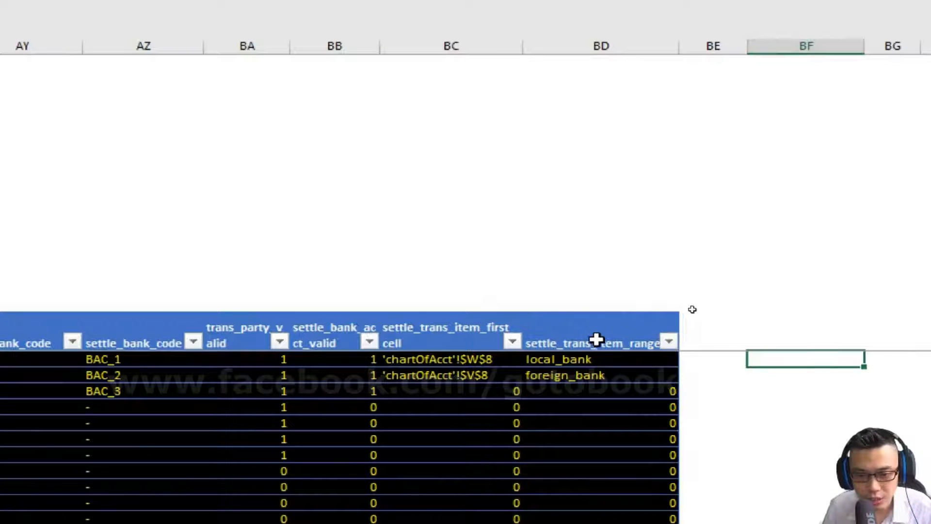
Enter =INDIRECT(RawData[@[settle_trans_item_range]]) in cell BF8, referencing the first data row.
type("=")
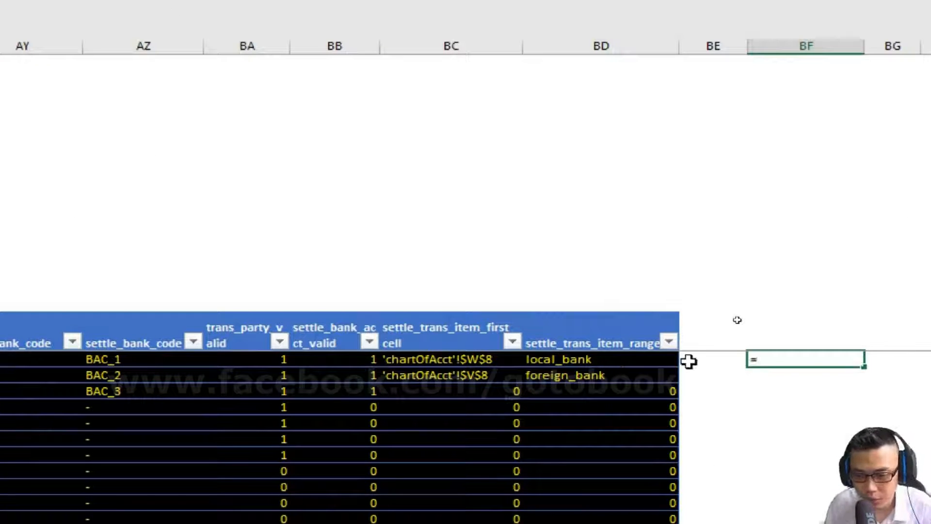
type("indirect(")
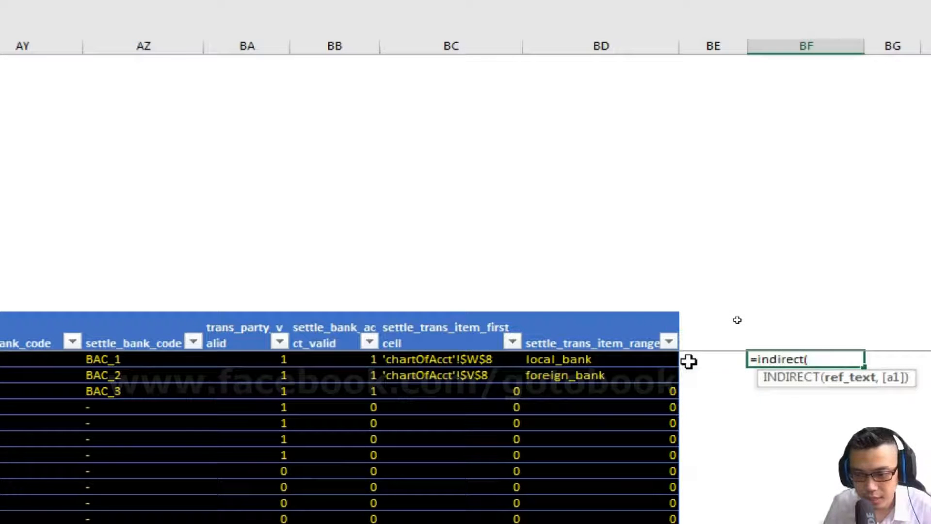
left_click(678, 360)
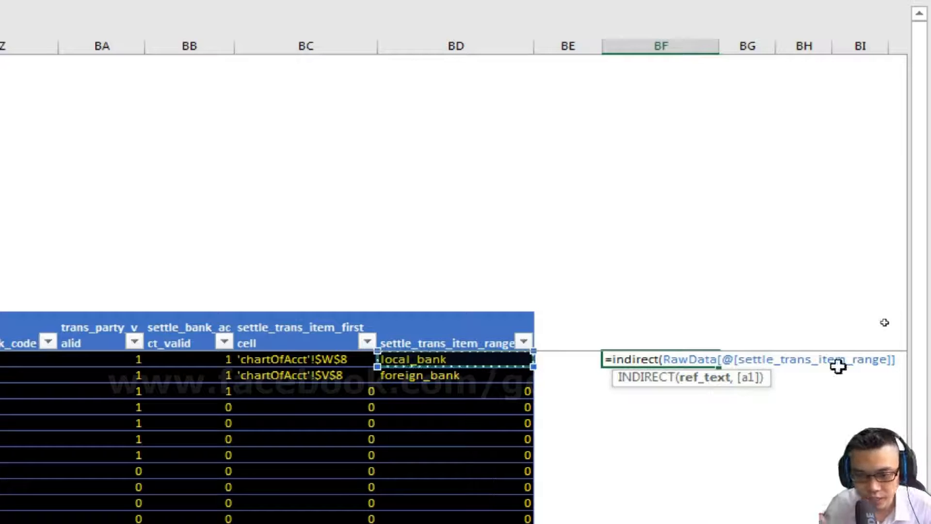
key("Return")
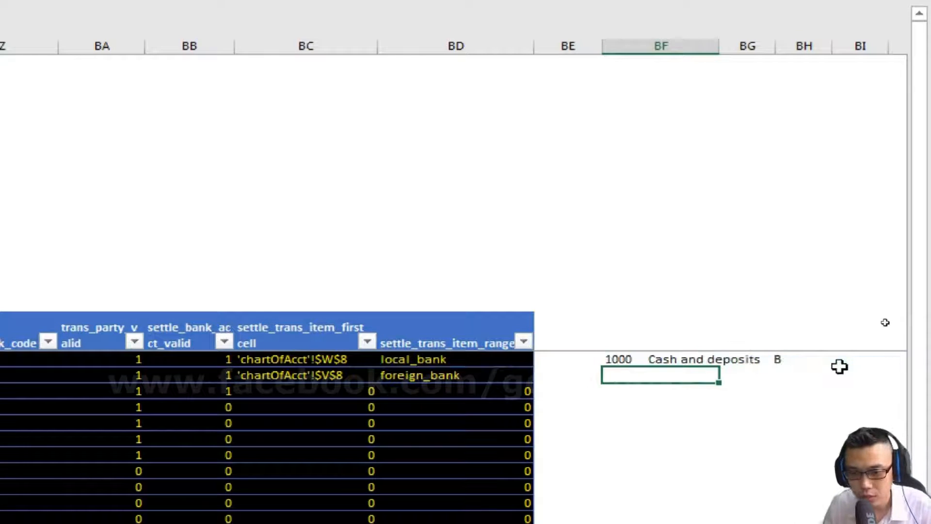
Copy the full text of the INDIRECT formula in BF8 and leave the cell as it is.
key("Up")
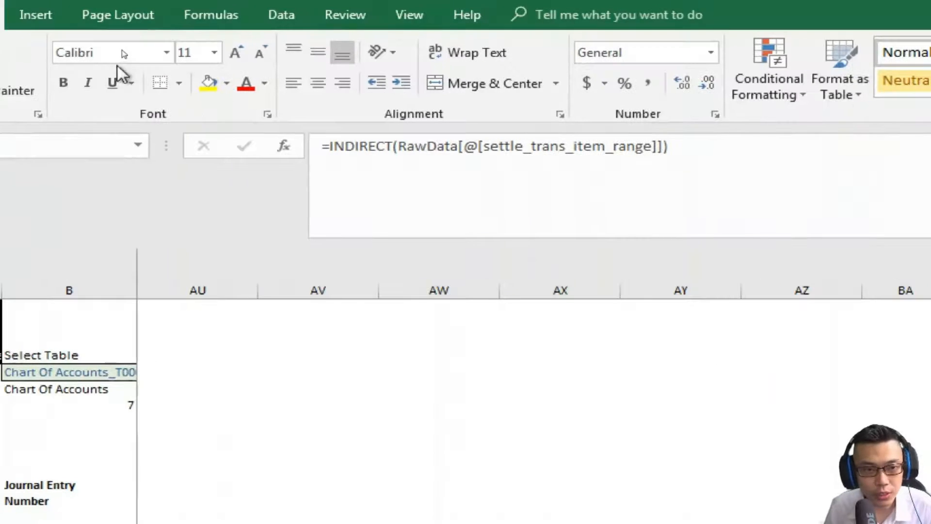
left_click(358, 148)
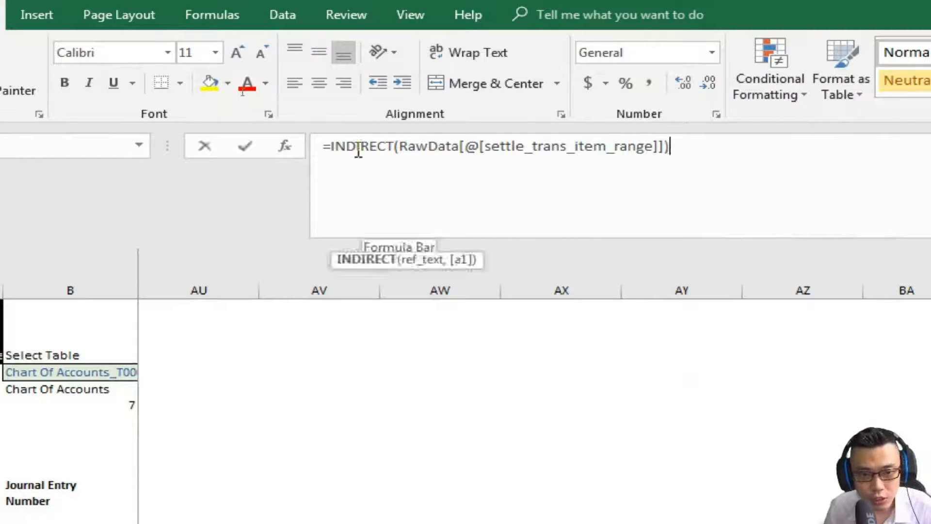
key("Home")
key("shift+End")
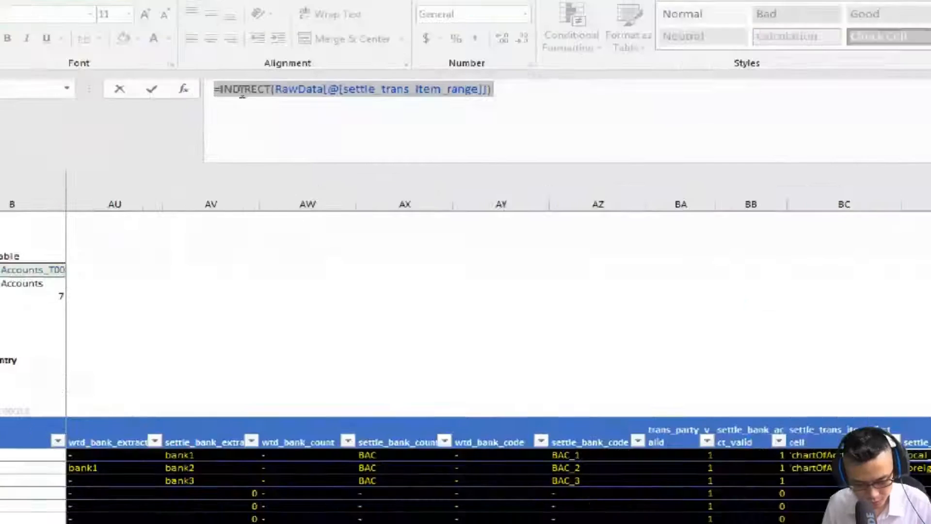
key("Escape")
Leave cell BF8, open the list of defined names and look up return_settle_trans_item_range.
key("Up")
key("ctrl+F3")
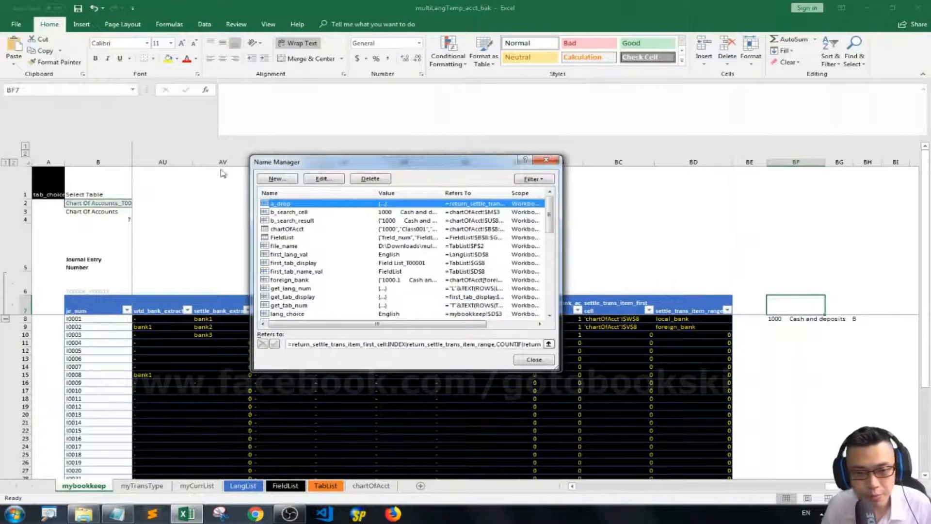
left_click(294, 298)
scroll(294, 297, "down", 7)
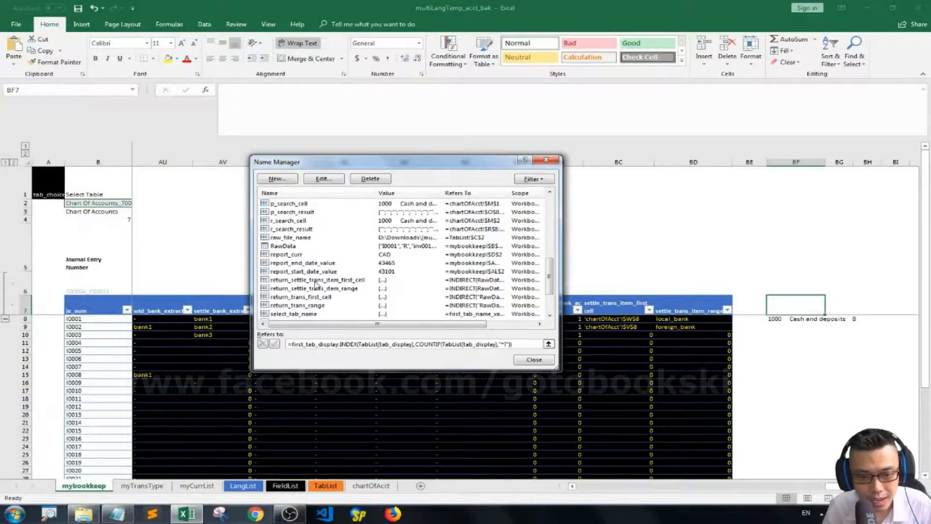
left_click(307, 288)
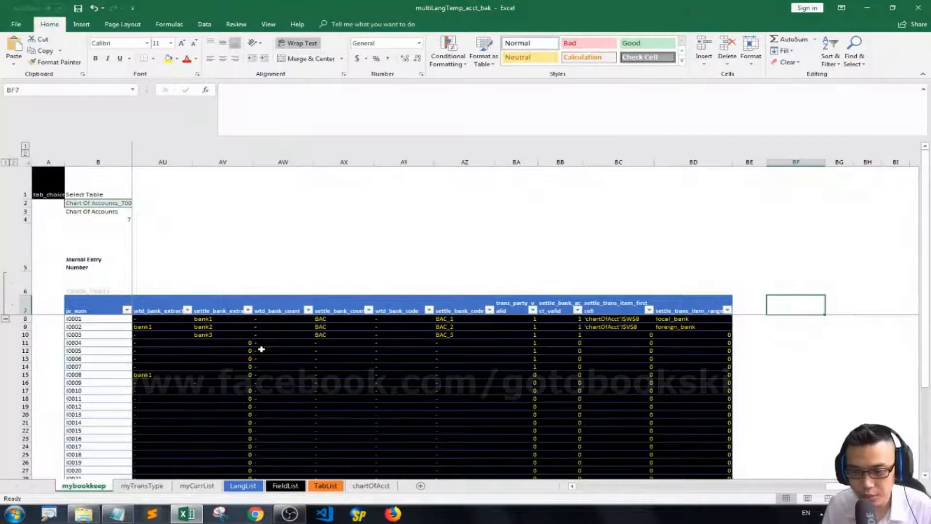
Start a new formula in cell BF8.
key("Down")
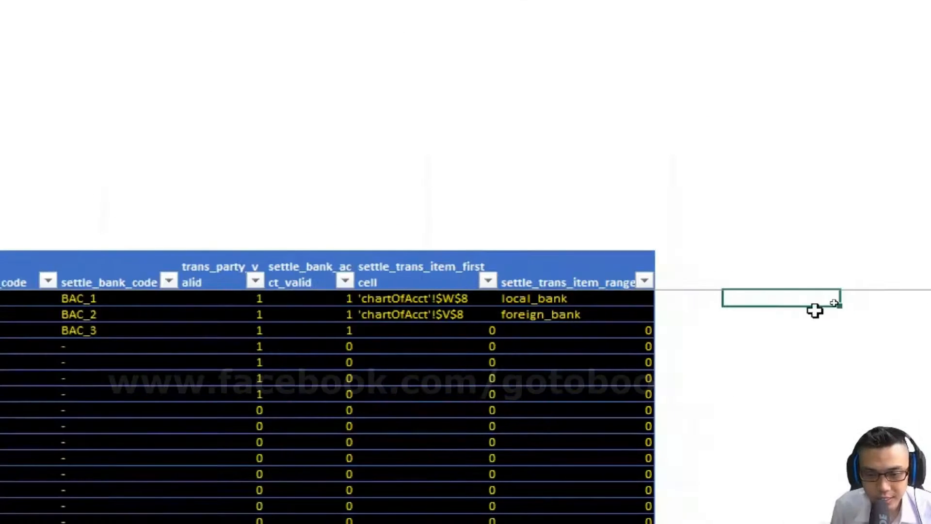
type("=")
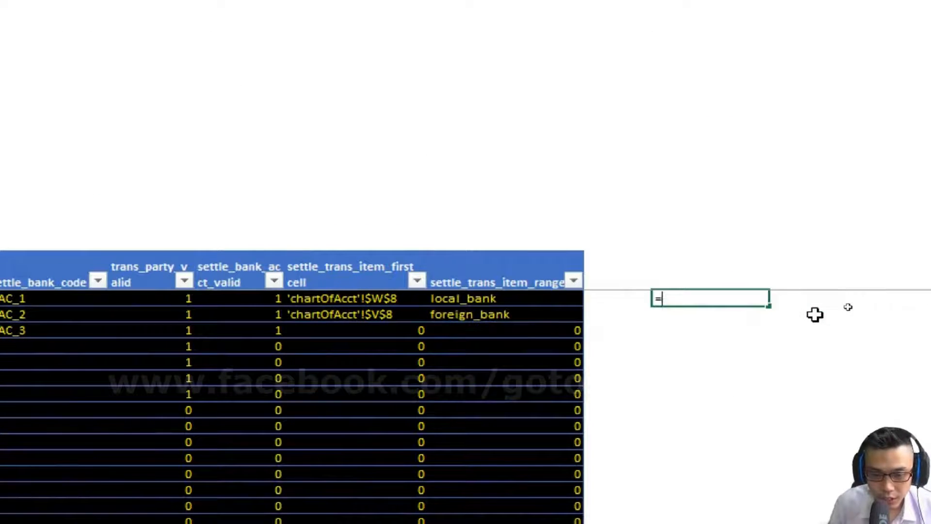
type("first_cell")
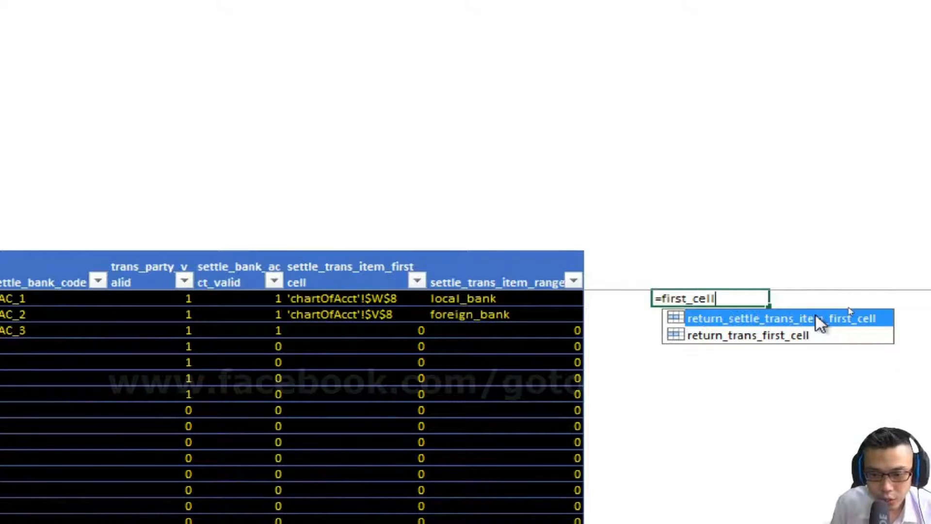
type(":")
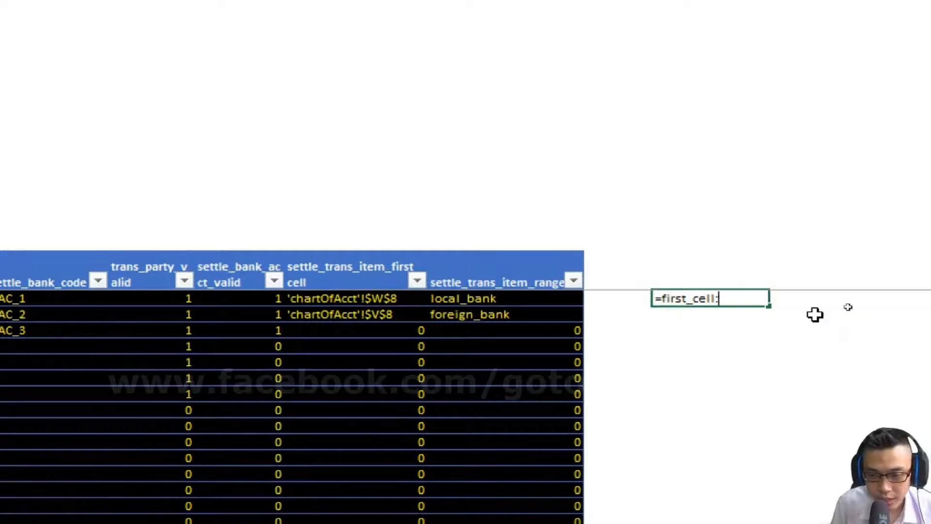
type("range")
key("BackSpace")
key("BackSpace")
key("BackSpace")
key("BackSpace")
key("BackSpace")
key("BackSpace")
key("BackSpace")
key("BackSpace")
key("BackSpace")
key("BackSpace")
key("BackSpace")
key("BackSpace")
key("BackSpace")
key("BackSpace")
key("BackSpace")
key("BackSpace")
Insert the defined name return_settle_trans_item_first_cell as the first reference of the BF8 formula.
type("return")
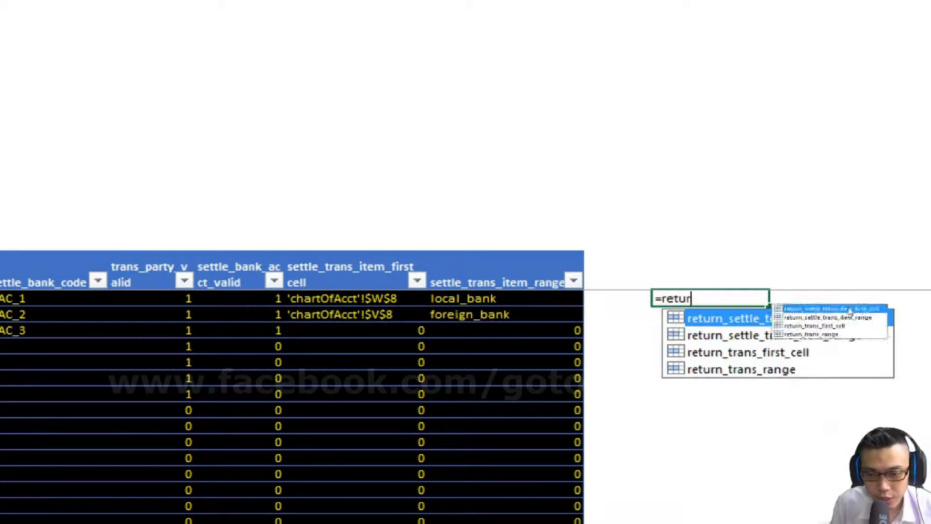
double_click(720, 335)
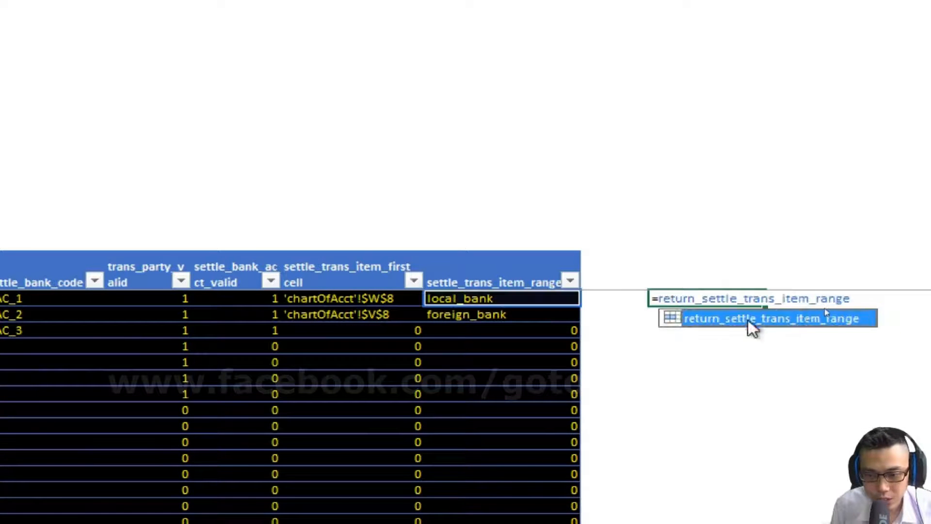
key("BackSpace")
key("BackSpace")
key("BackSpace")
key("BackSpace")
key("BackSpace")
key("BackSpace")
key("BackSpace")
key("BackSpace")
key("BackSpace")
key("BackSpace")
type("item")
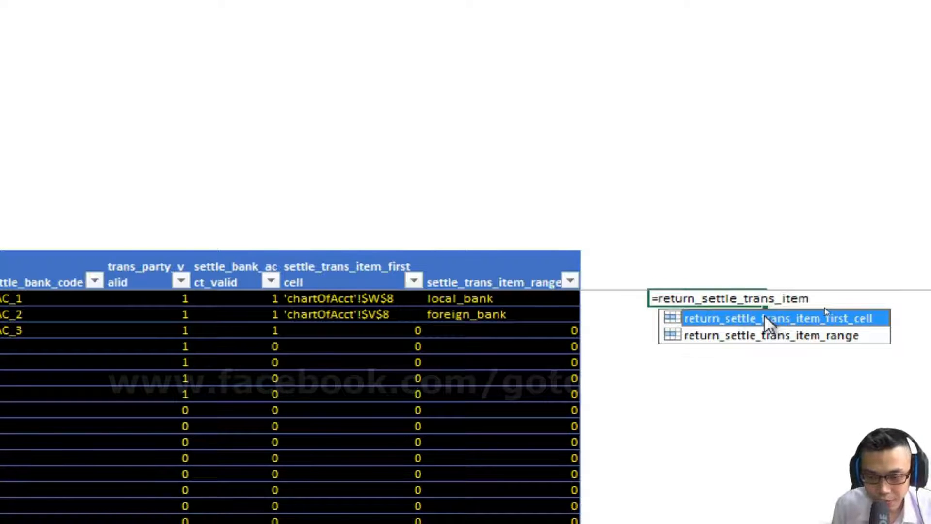
double_click(764, 317)
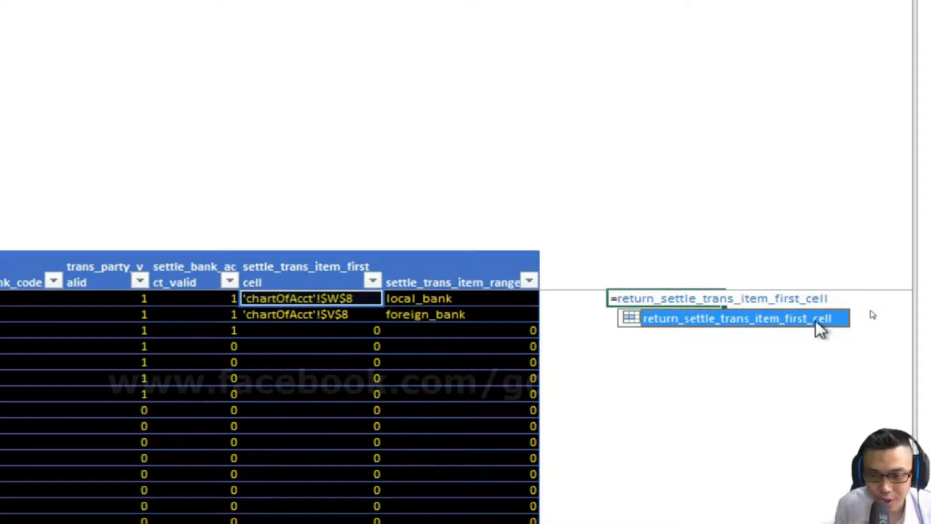
Extend the formula with a range operator and an INDEX function that uses return_settle_trans_item_range as its array.
type(":re")
key("BackSpace")
key("BackSpace")
type("in")
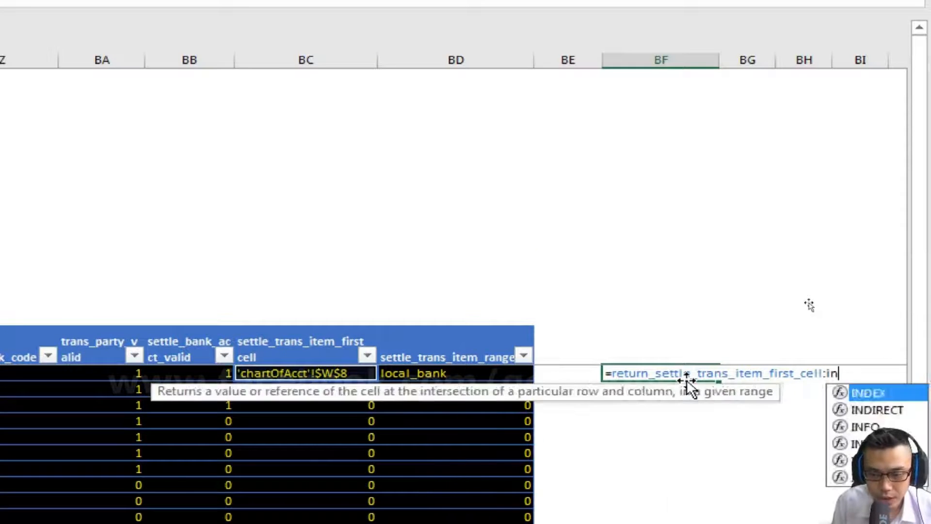
type("dex(")
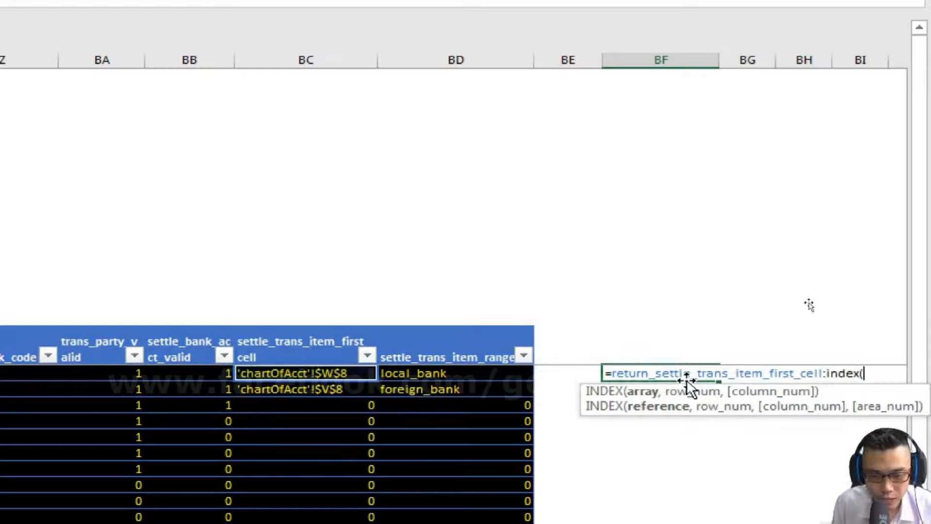
type("set")
key("BackSpace")
key("BackSpace")
key("BackSpace")
type("retu")
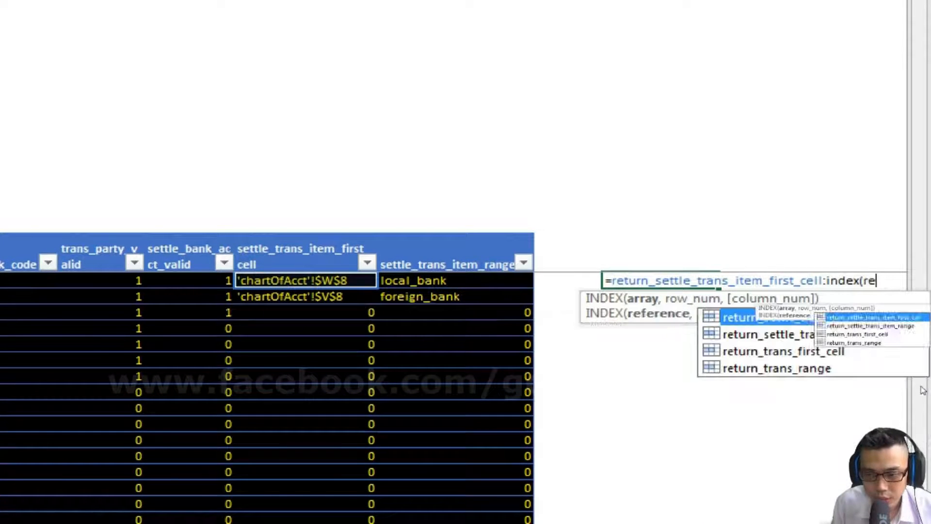
left_click(817, 337)
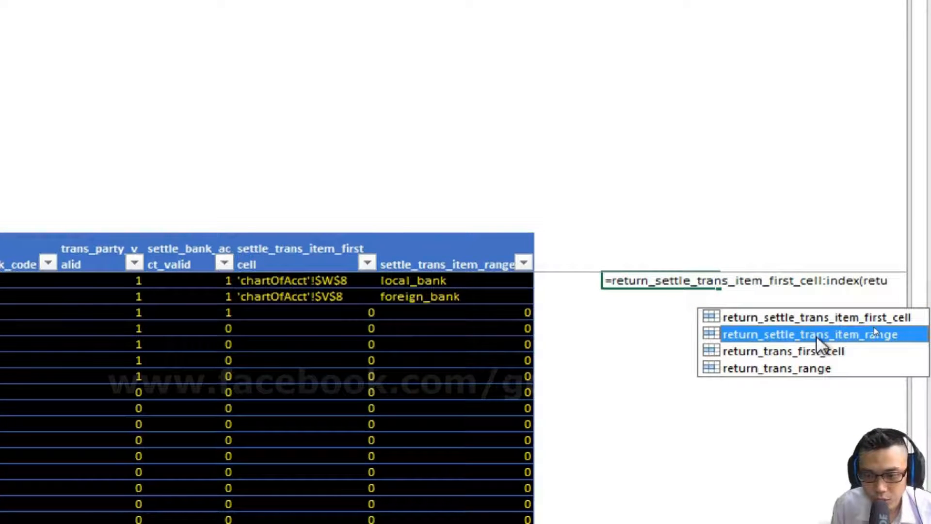
double_click(817, 338)
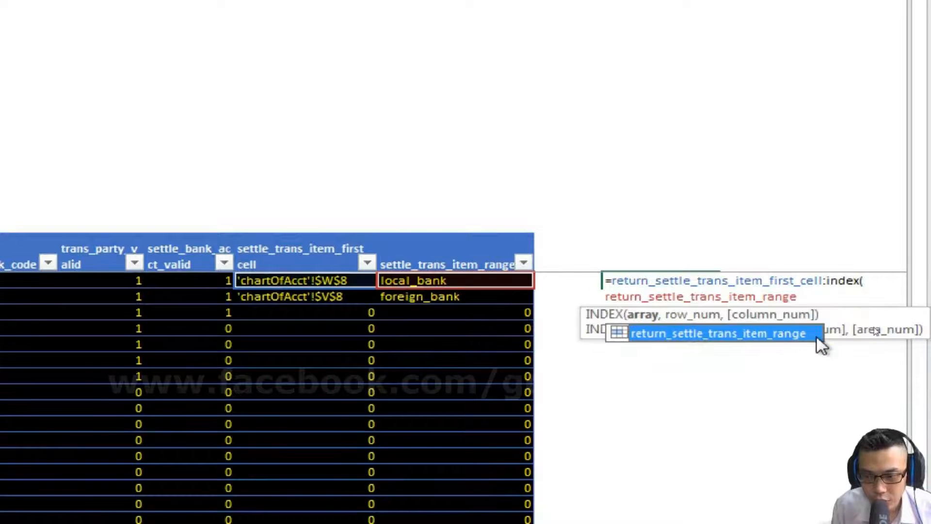
Add COUNTIF(return_settle_trans_item_range,"*?") as the INDEX row number, close both functions and enter the formula.
type(",countif(")
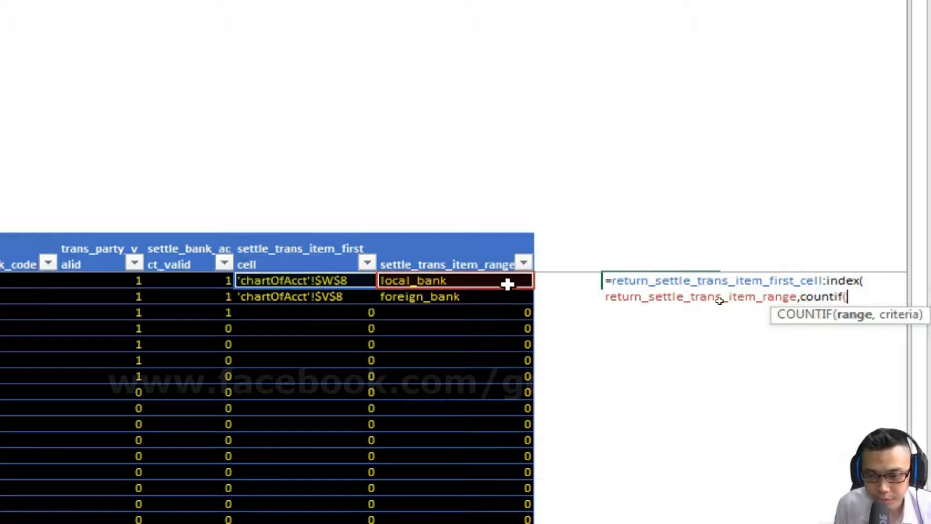
type("return")
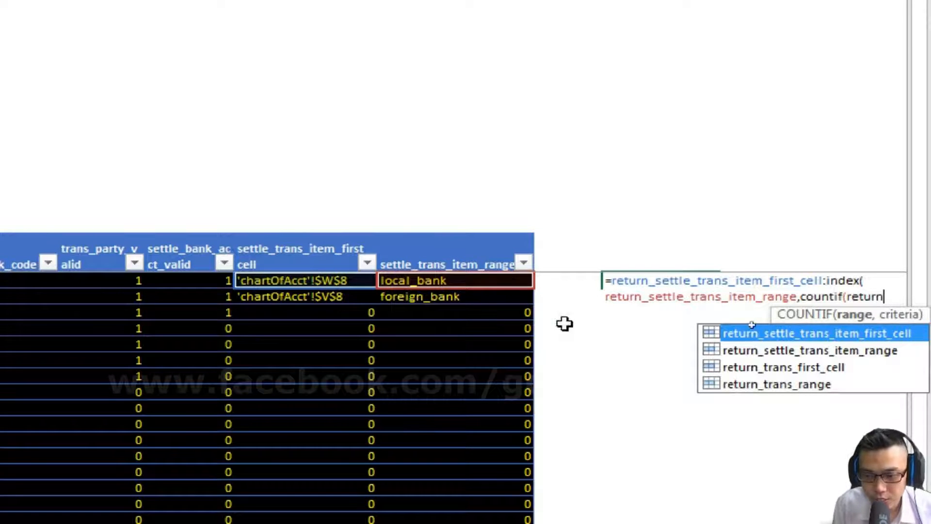
double_click(768, 351)
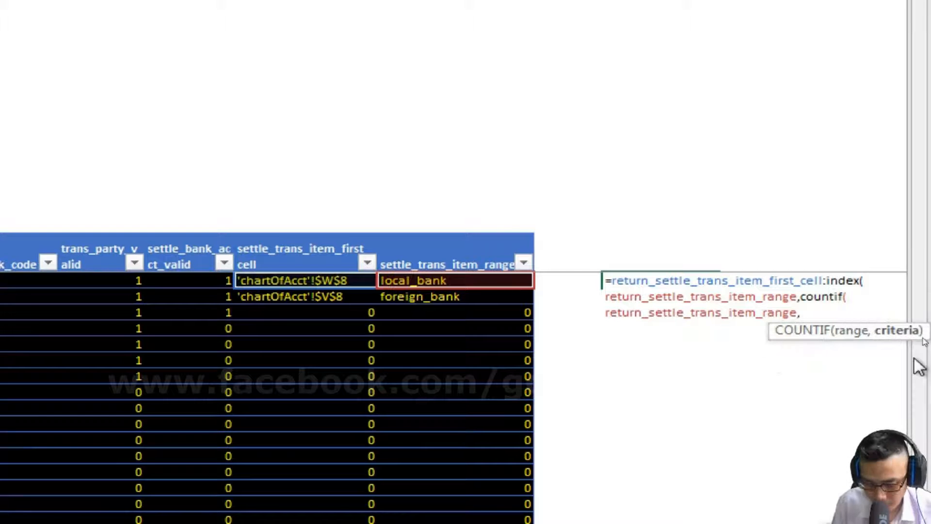
type("\"")
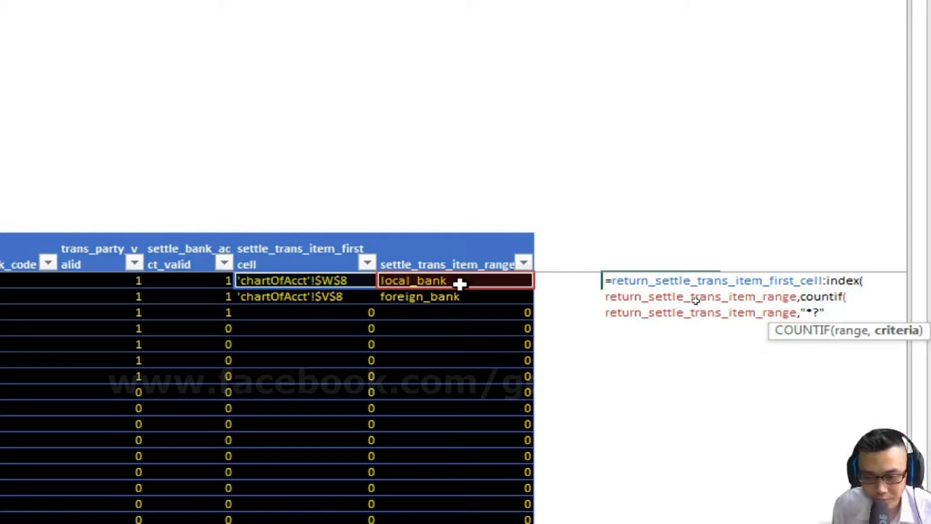
type("))")
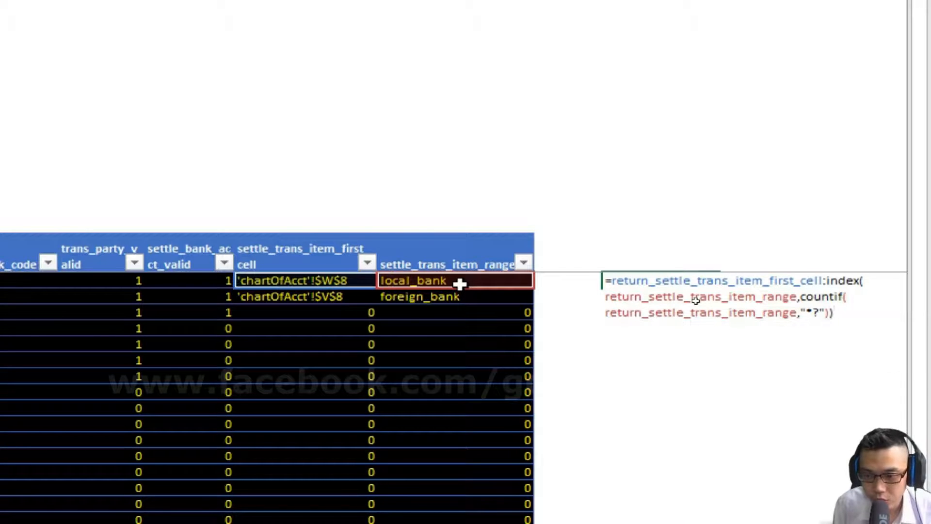
key("ctrl+Return")
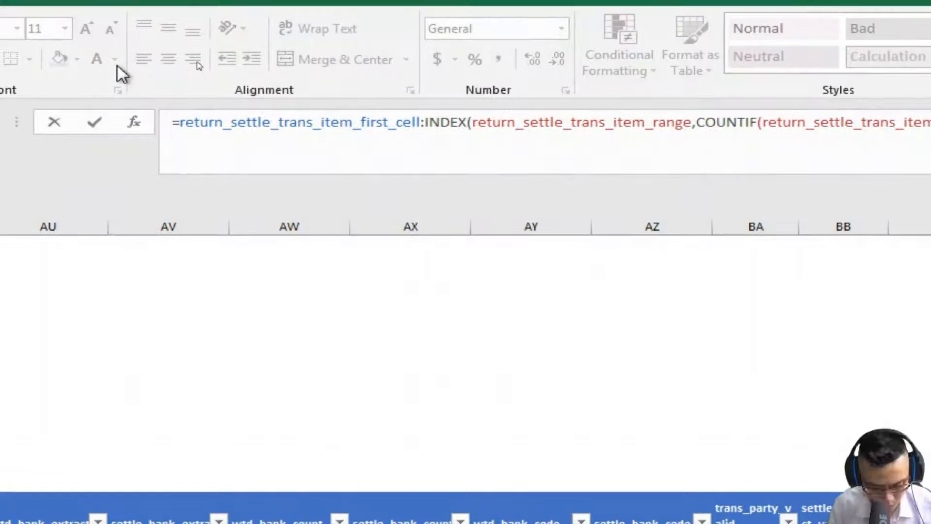
Copy the full text of the INDEX and COUNTIF formula in BF8 and leave the cell as it is.
key("Home")
key("shift+End")
key("Escape")
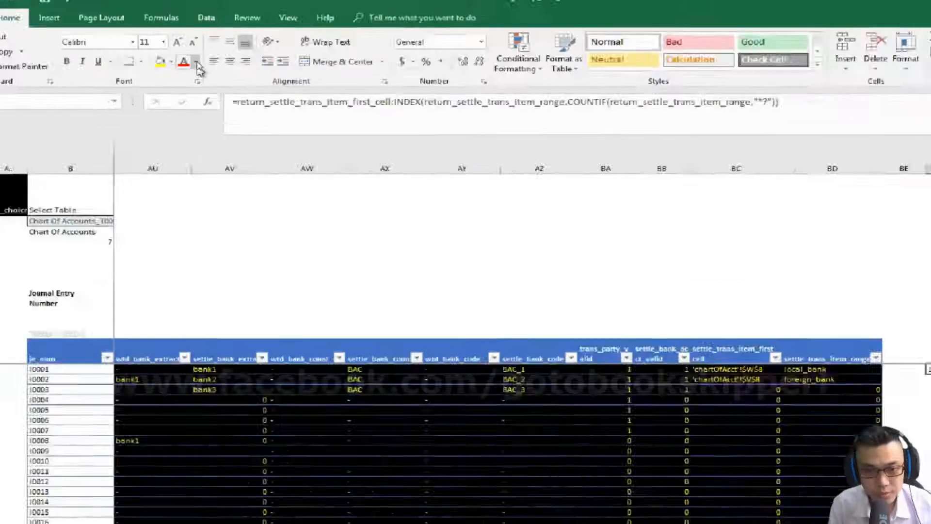
Create a workbook-scope defined name settle_trans_item_dropbox that refers to the copied formula, and close the list of names.
key("ctrl+F3")
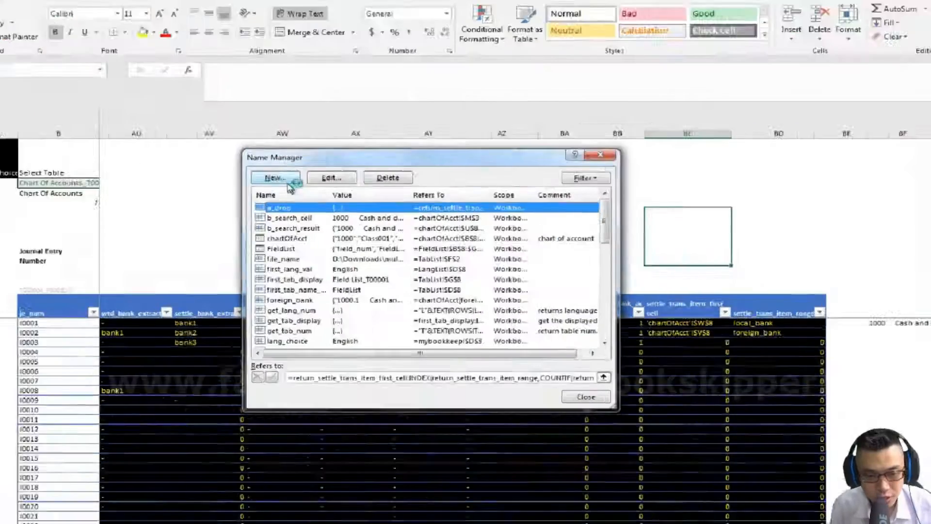
left_click(288, 183)
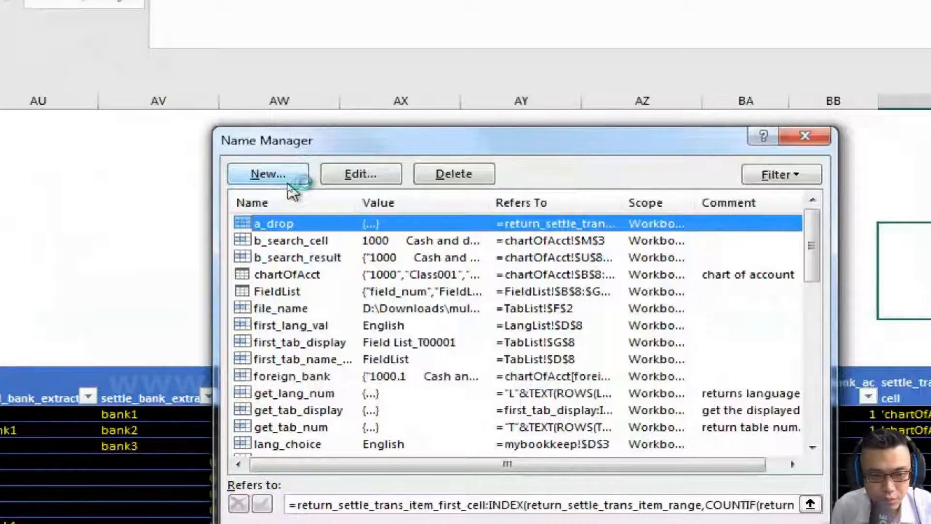
type("settle_trans")
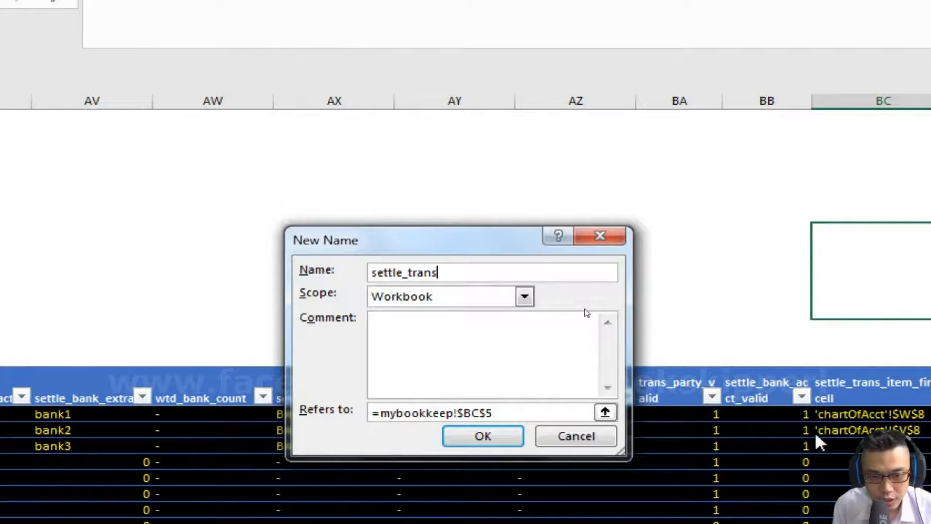
type("_item_dropbox")
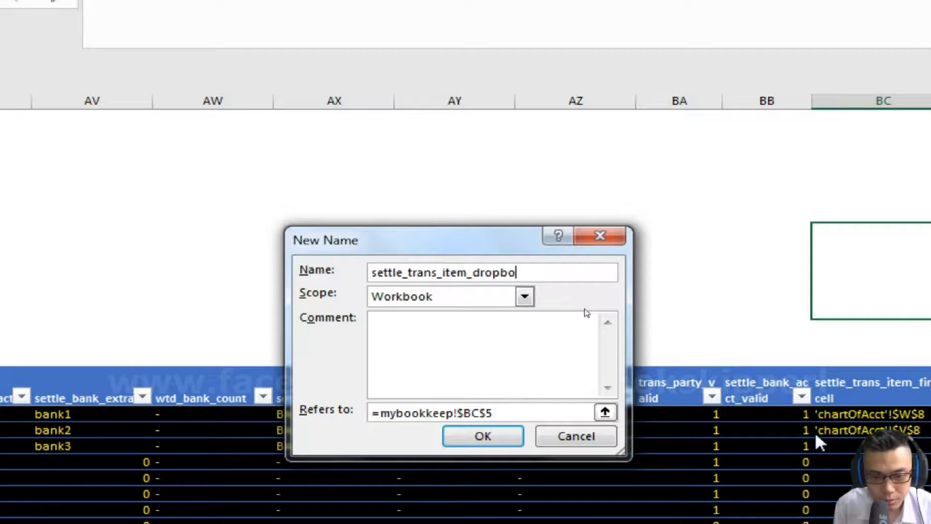
left_click_drag(495, 413, 375, 420)
key("ctrl+v")
key("Home")
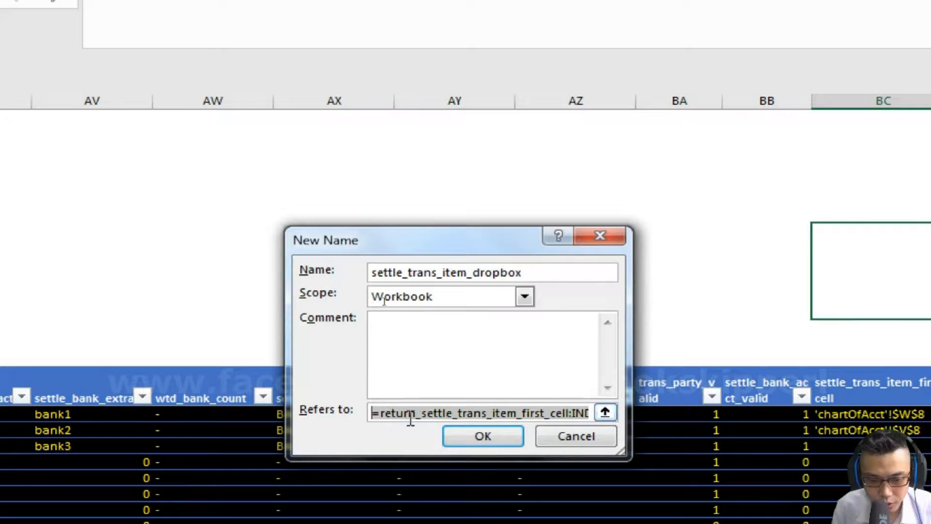
left_click(482, 437)
left_click(534, 359)
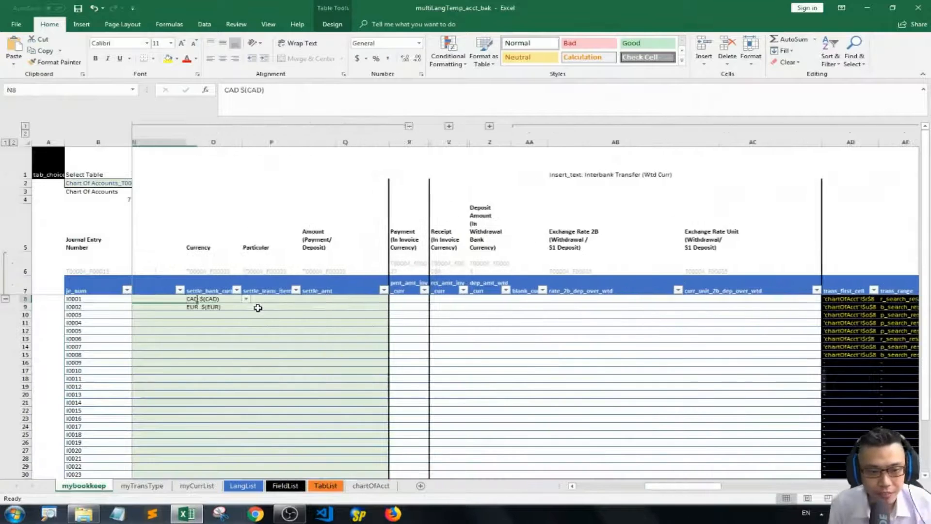
Open data validation for the first settle_trans_item cell under Particular and set it to allow a List.
scroll(258, 307, "left", 2)
key("Right")
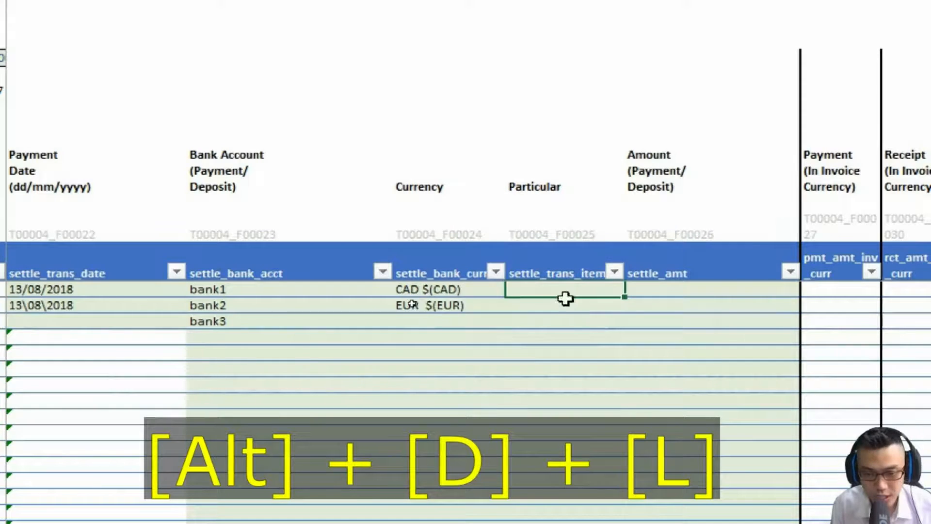
key("alt+d")
key("l")
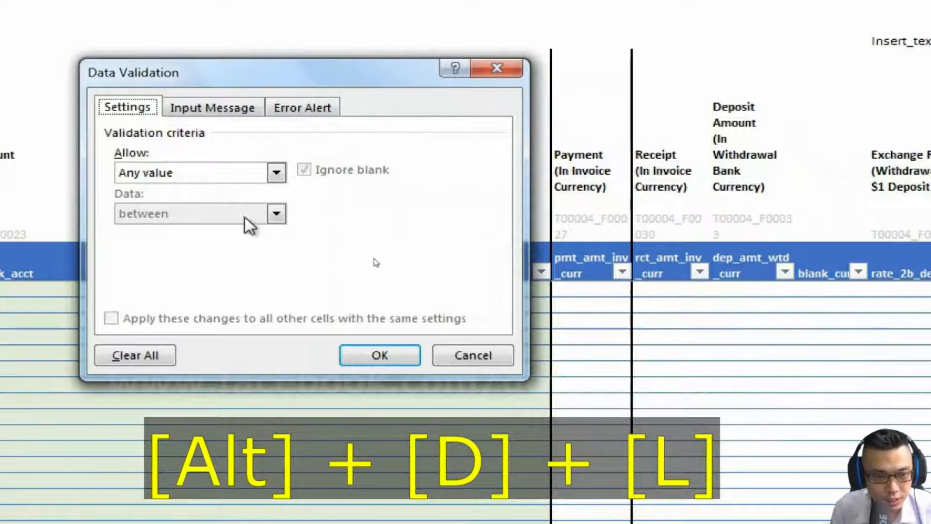
left_click(225, 177)
left_click(182, 228)
Set the validation list's source to the defined name settle_trans_item_dropbox and apply the validation.
left_click(167, 251)
key("F3")
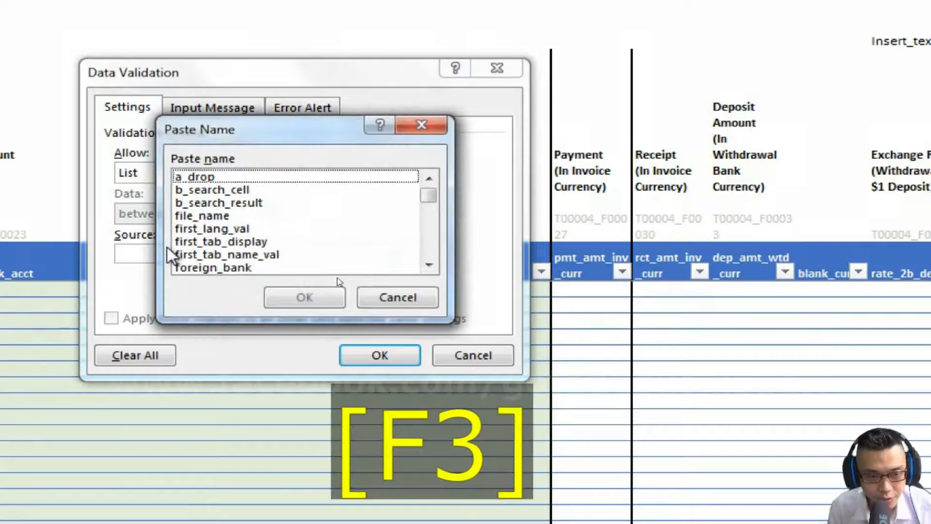
left_click_drag(428, 195, 437, 250)
left_click(267, 229)
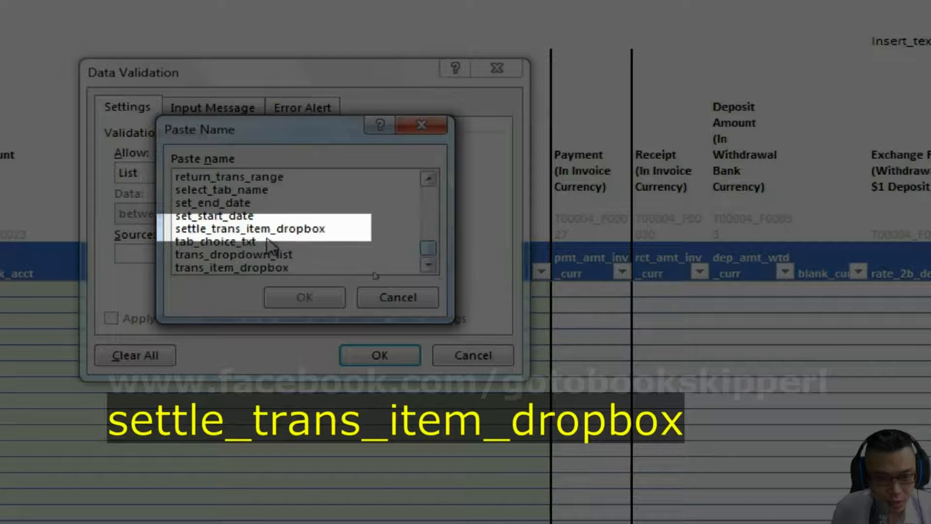
left_click(305, 297)
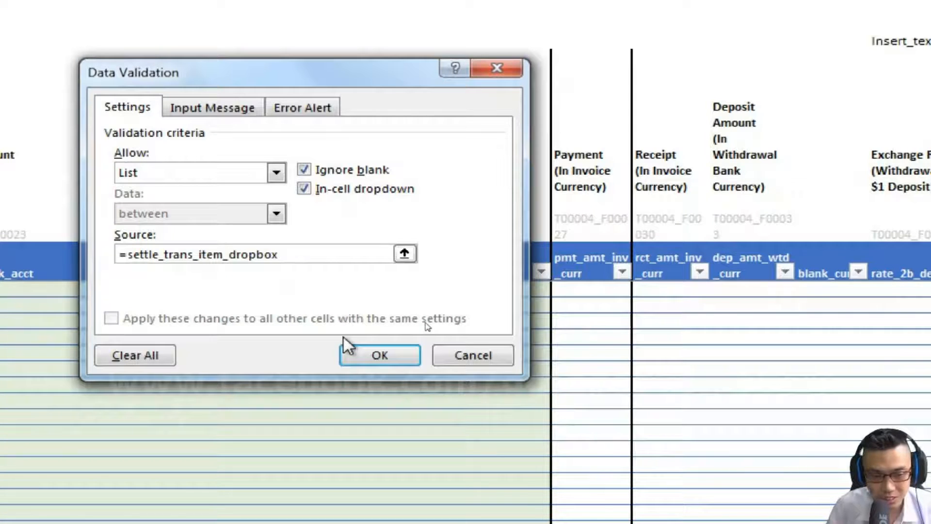
left_click(365, 357)
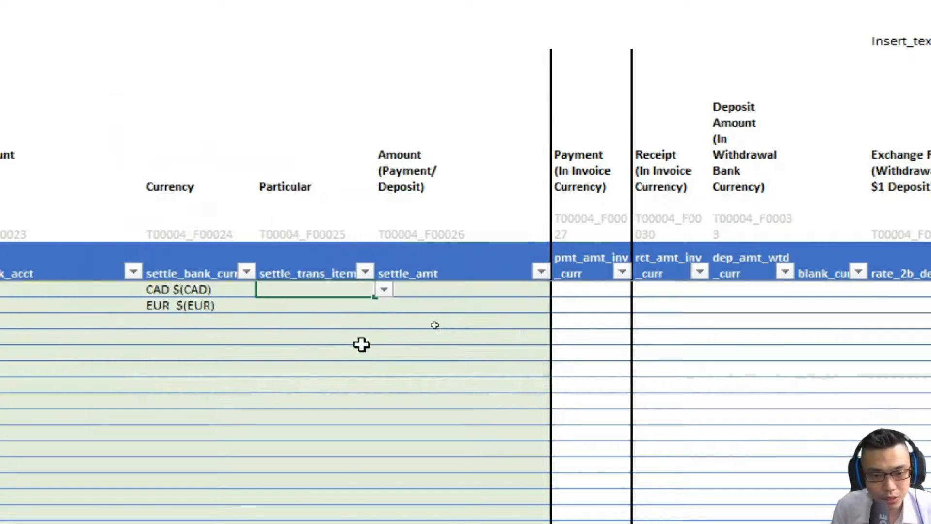
Check the dropdown in the first settle_trans_item cell and paste only that cell's validation down the rest of the column.
left_click(383, 289)
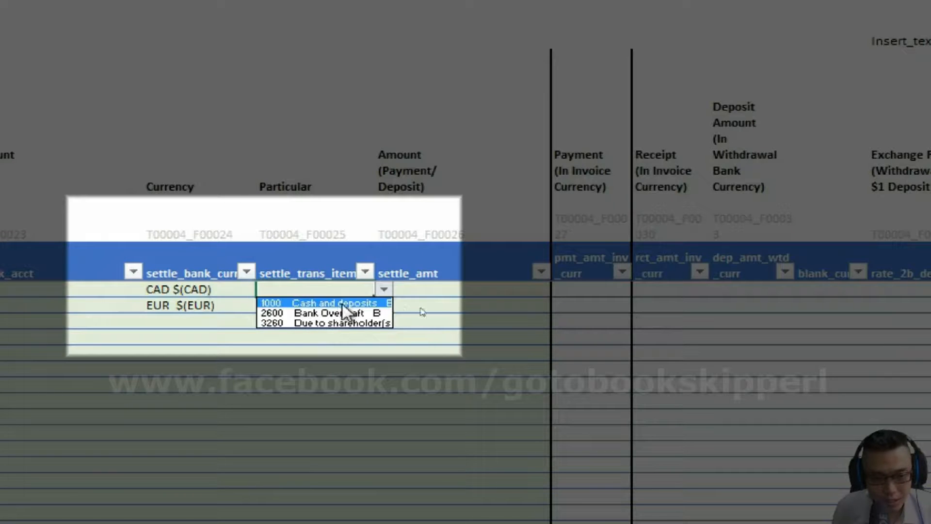
left_click(276, 304)
key("ctrl+c")
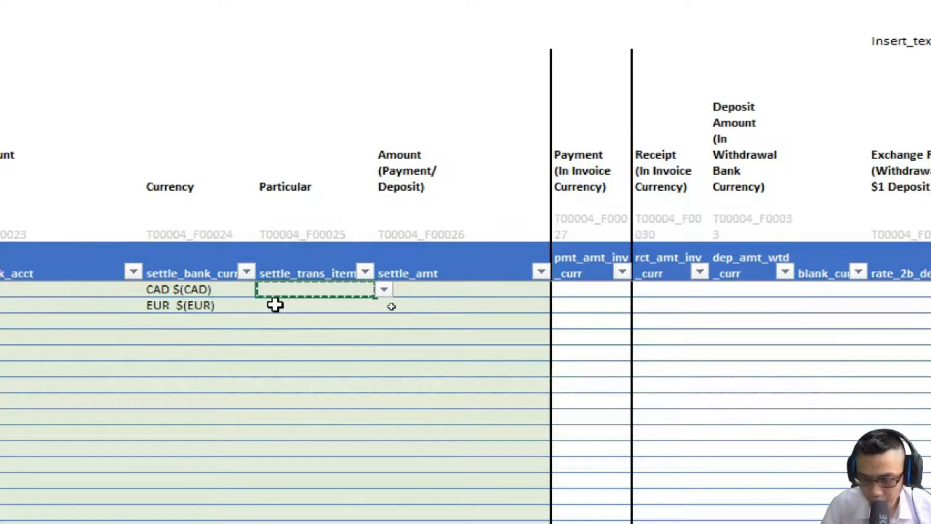
key("ctrl+shift+Down")
right_click(275, 305)
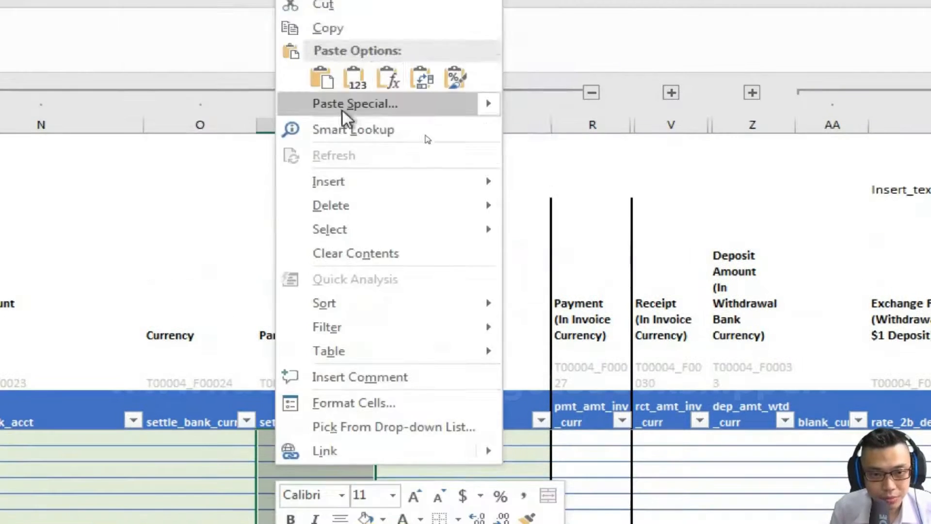
left_click(343, 106)
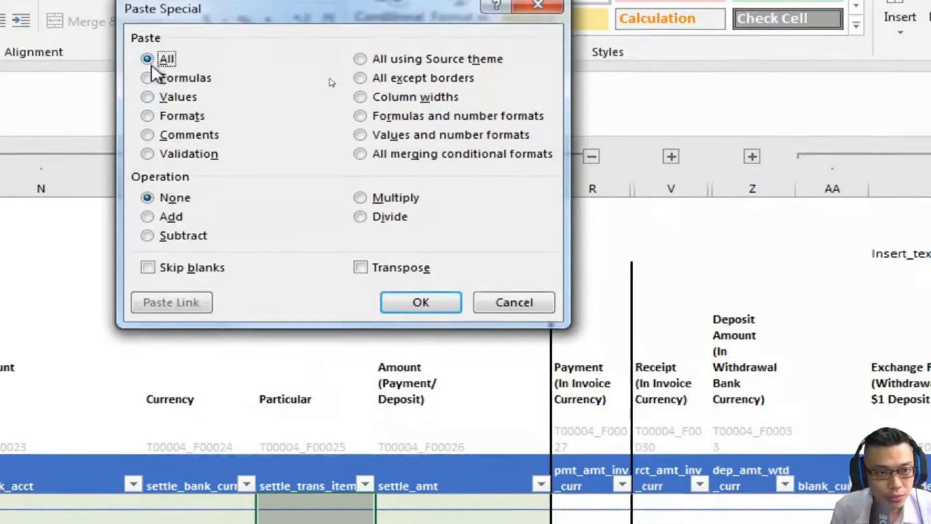
left_click(159, 90)
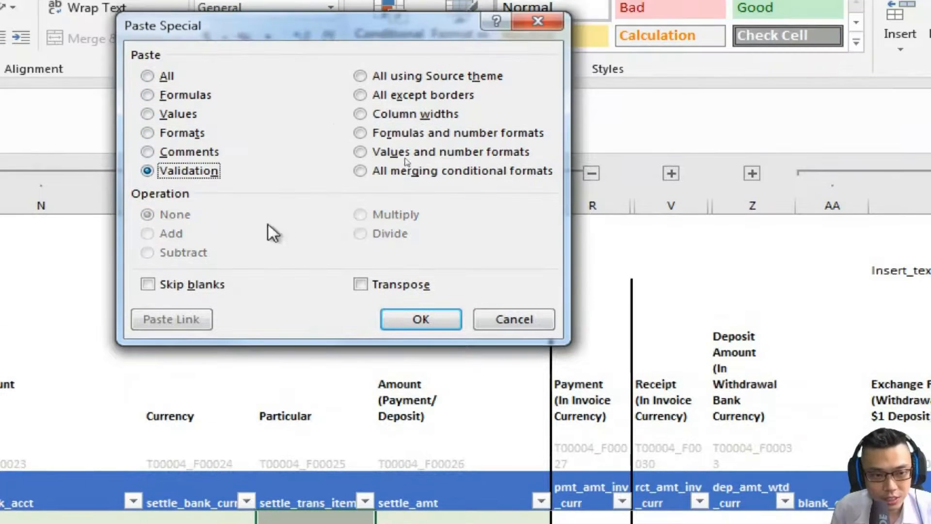
left_click(421, 319)
key("Up")
key("Down")
key("Down")
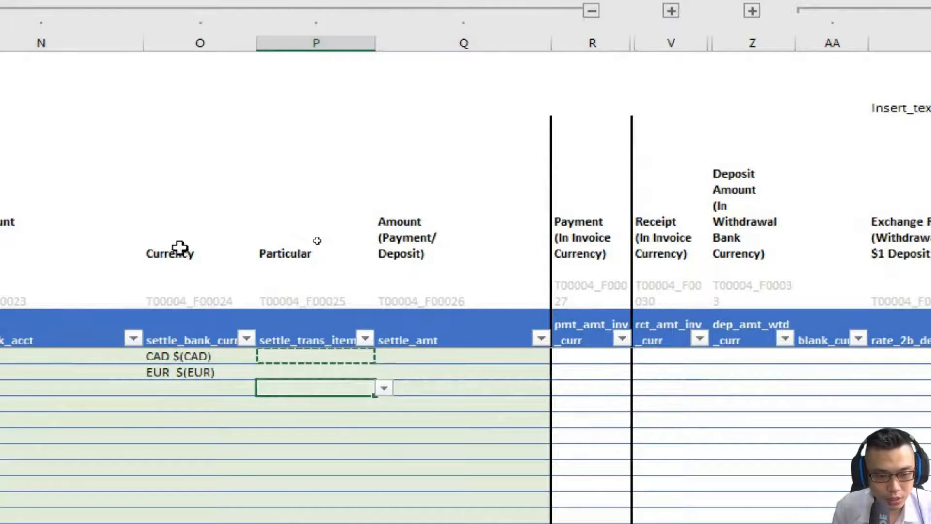
Check the selected ledger currency and choose 3260 Due to shareholder(s)/director(s) B as the Particular of the CAD settlement for I0001.
key("Left")
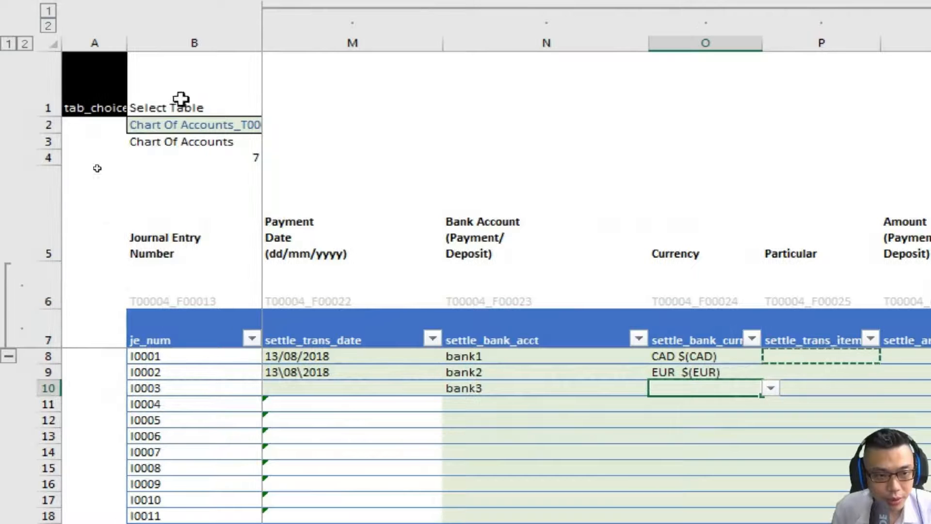
left_click(193, 94)
key("Right")
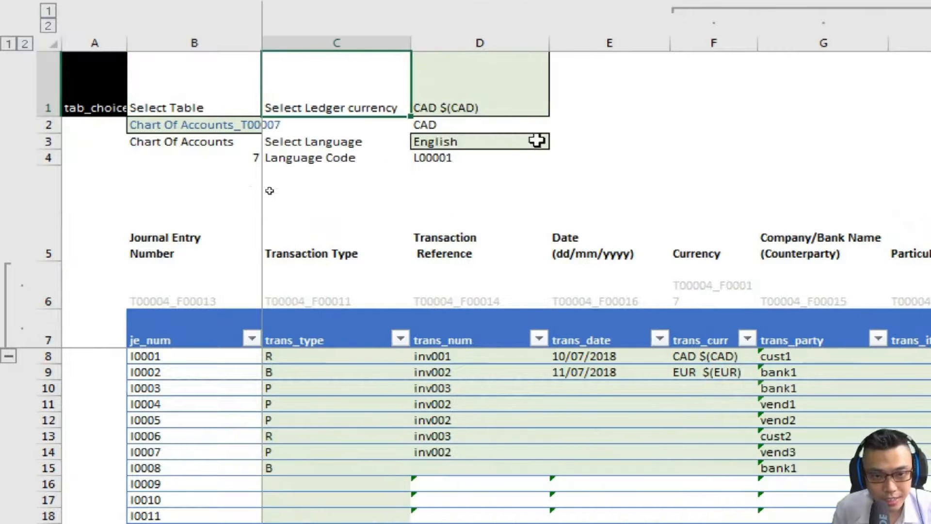
left_click(817, 357)
key("Down")
key("Up")
key("Right")
left_click(599, 356)
key("Left")
left_click(589, 357)
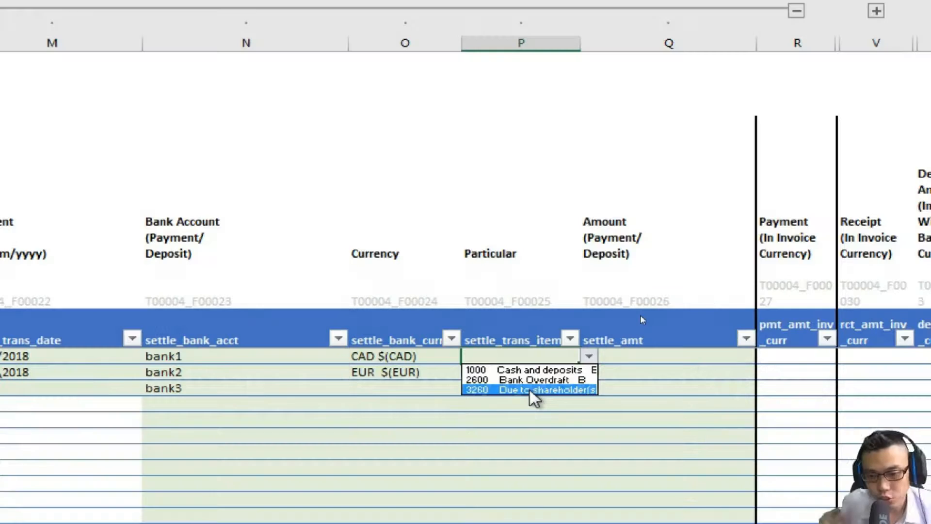
left_click(487, 388)
Review the items offered in the settle_trans_item dropdown for the EUR settlement of I0002, leaving the cell empty.
left_click(550, 374)
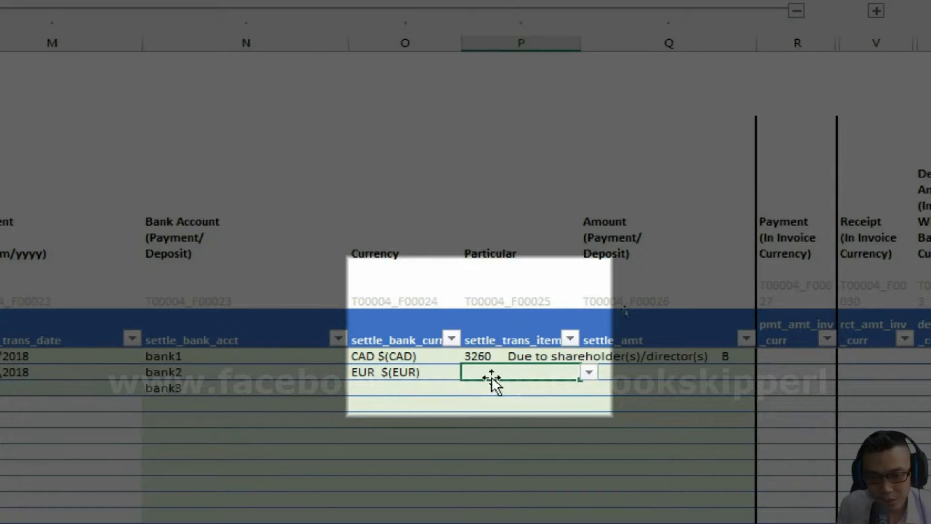
left_click(589, 373)
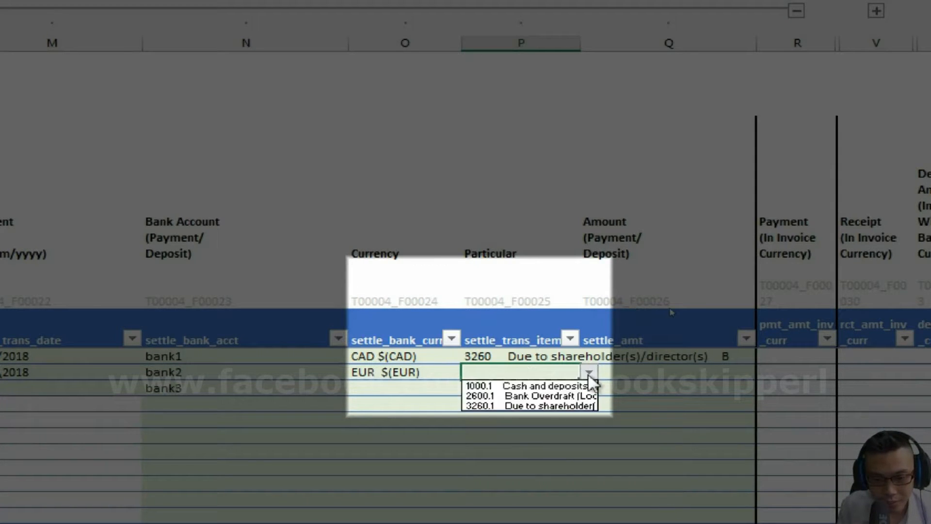
left_click(487, 396)
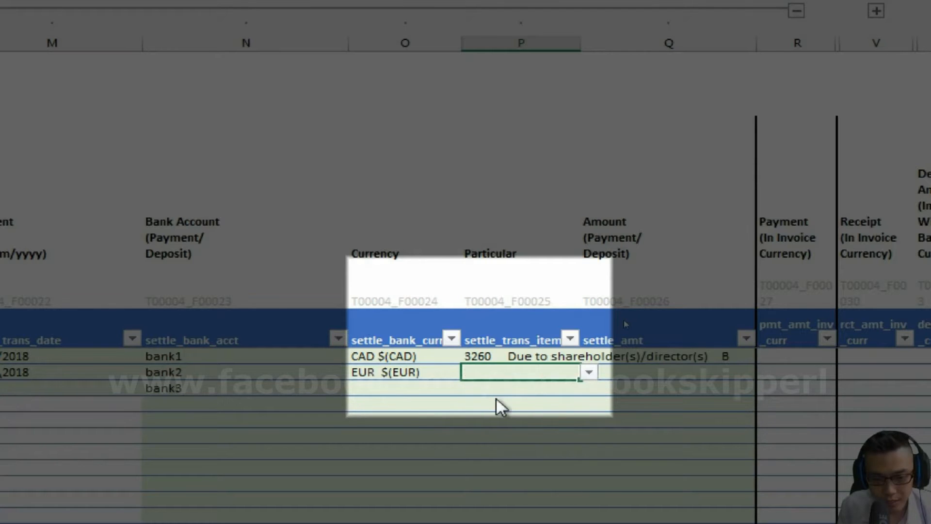